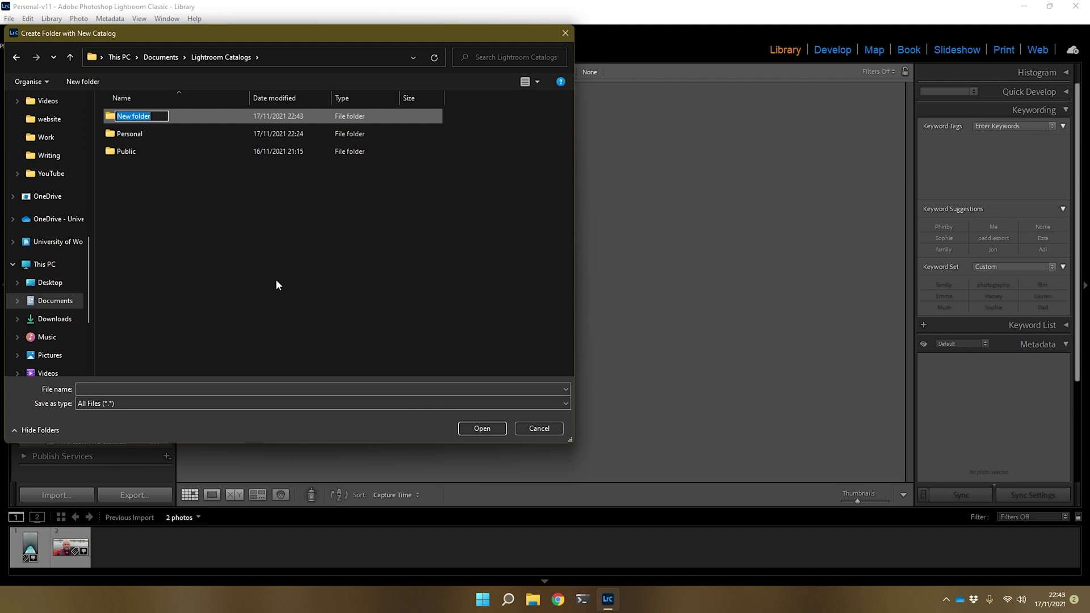
Create a new catalog named Temp inside a new Temp folder within Lightroom Catalogs.
type("Temp")
key("Return")
key("Return")
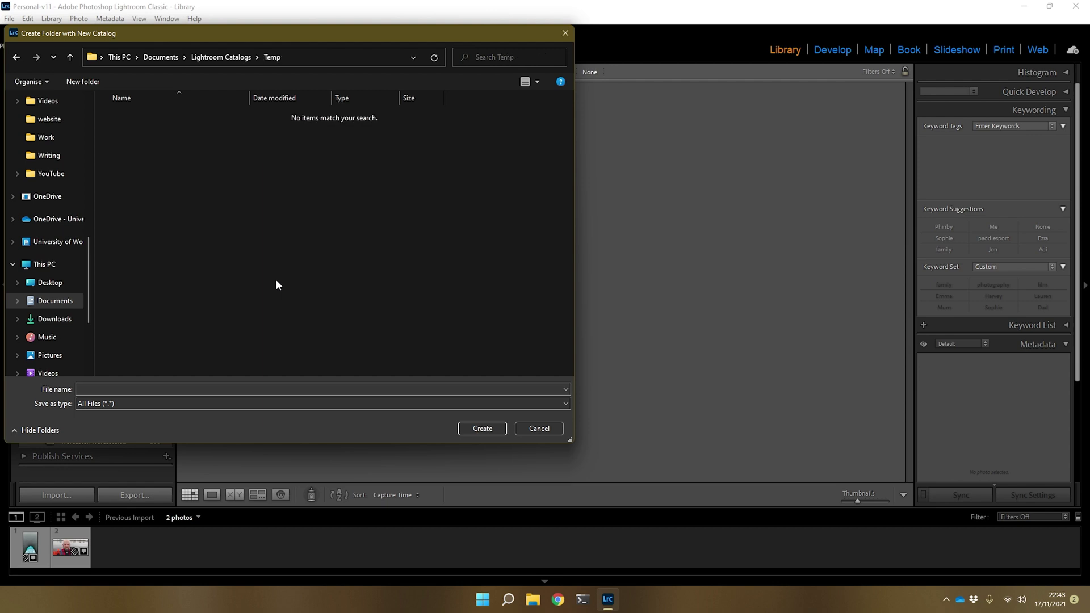
left_click(167, 387)
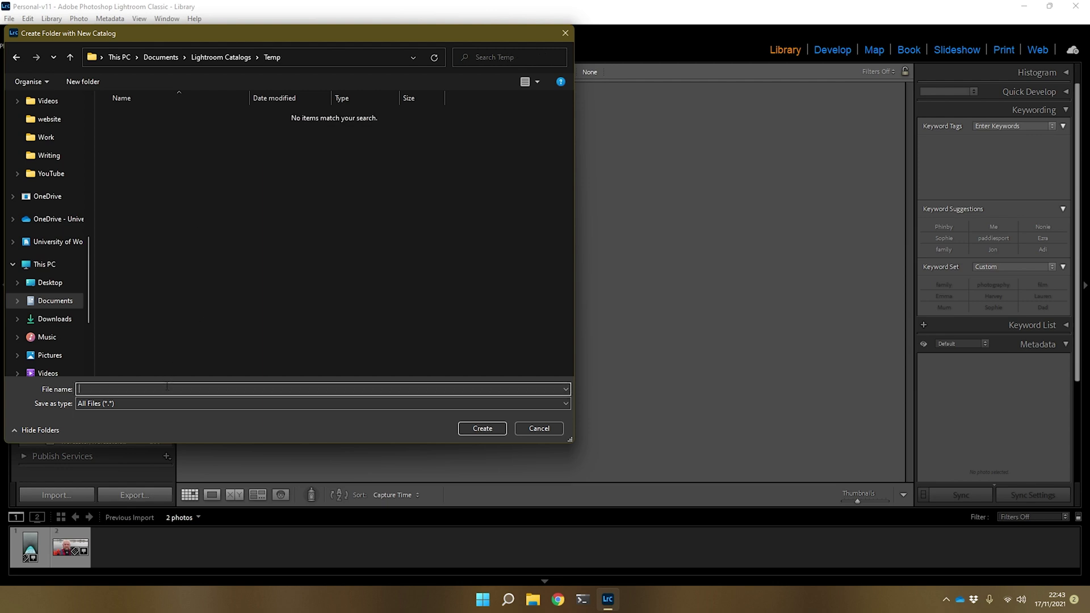
type("Temp")
key("Return")
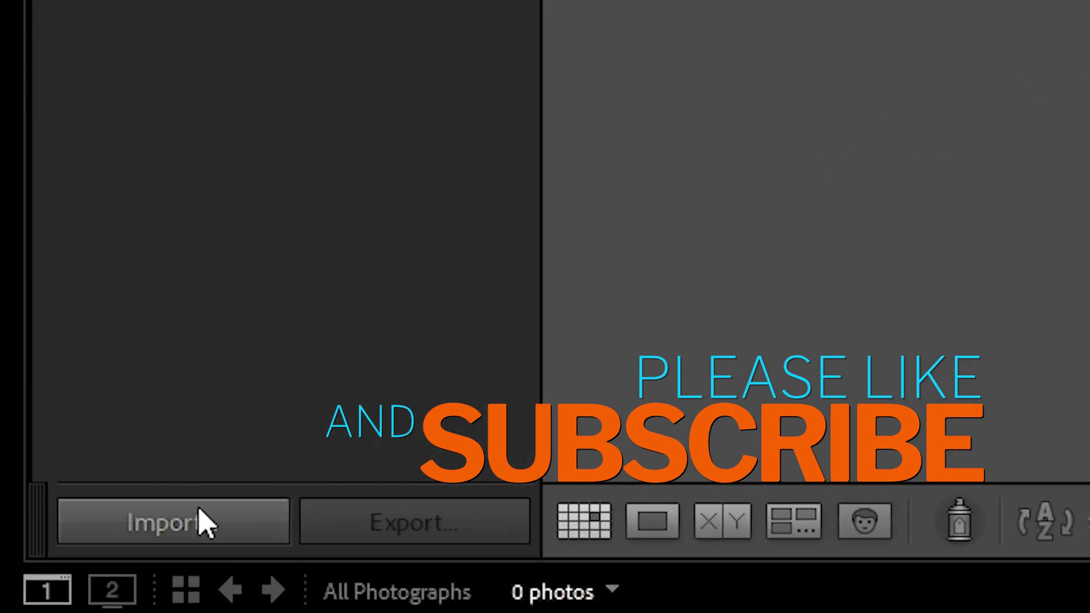
Start a photo import and choose the tmp folder on the Desktop as its source.
left_click(199, 537)
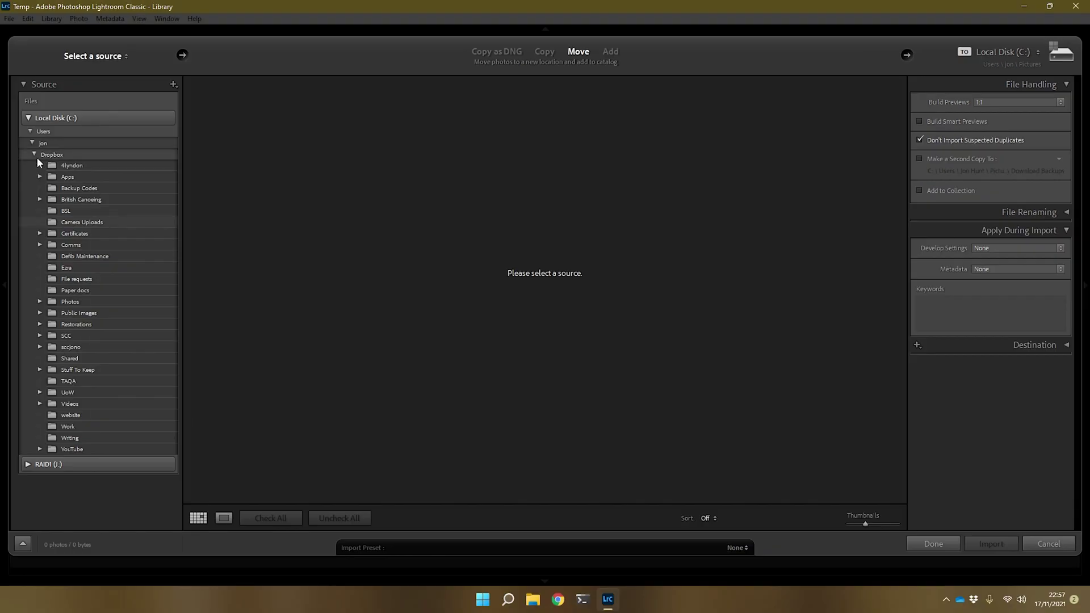
left_click(36, 156)
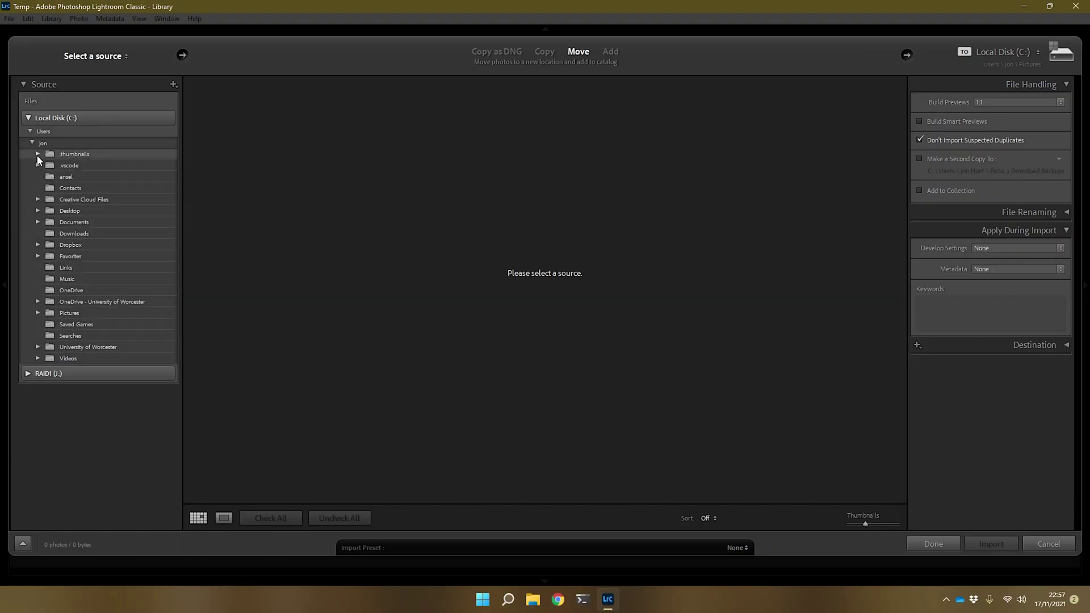
left_click(72, 212)
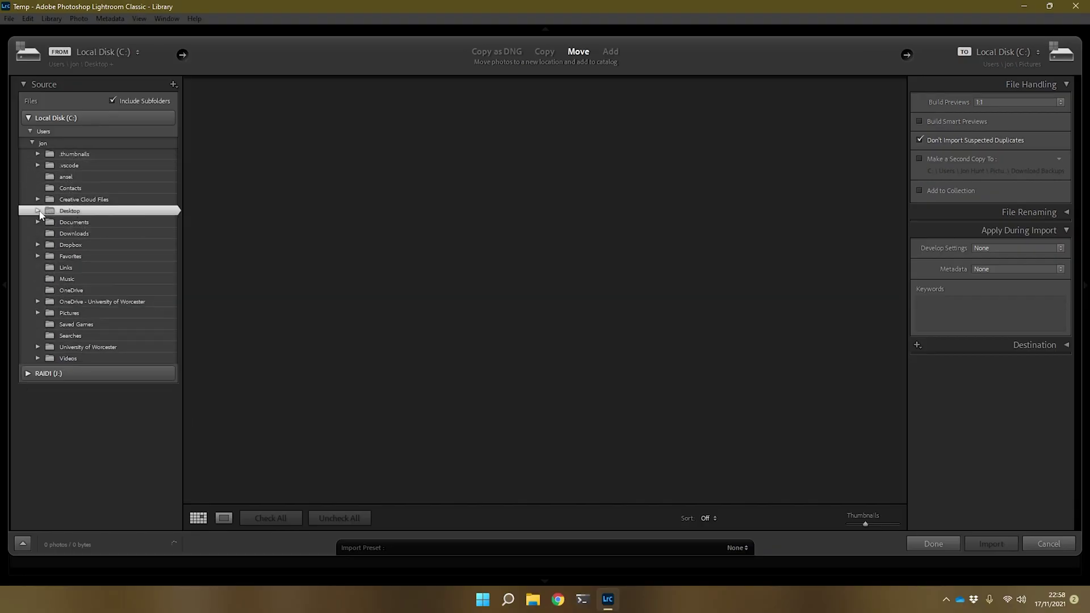
left_click(38, 210)
left_click(75, 222)
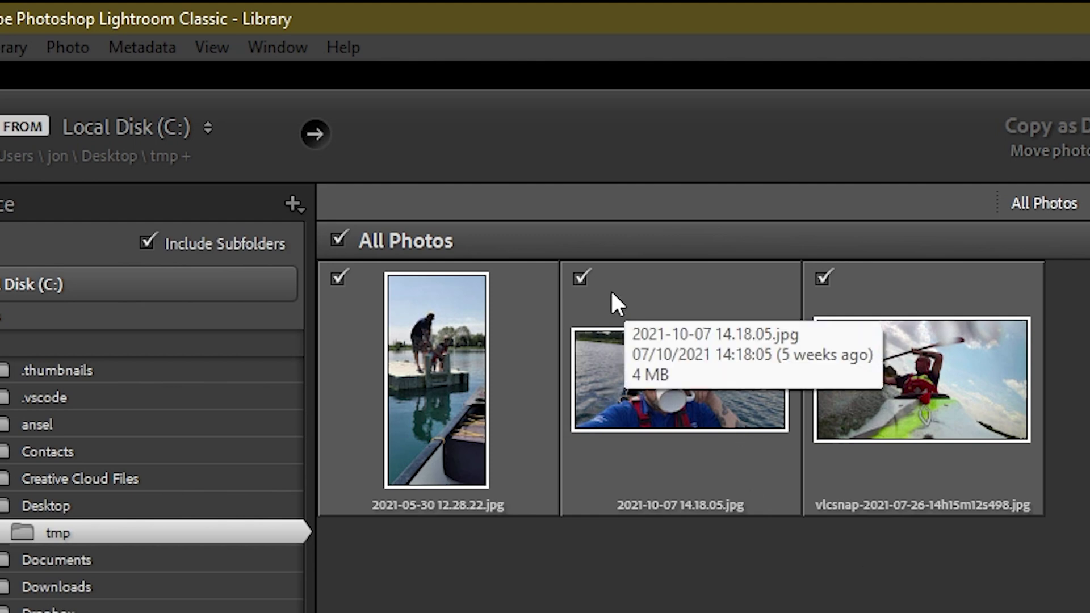
Exclude 2021-10-07 14.18.05.jpg from the import and include it again.
left_click(577, 280)
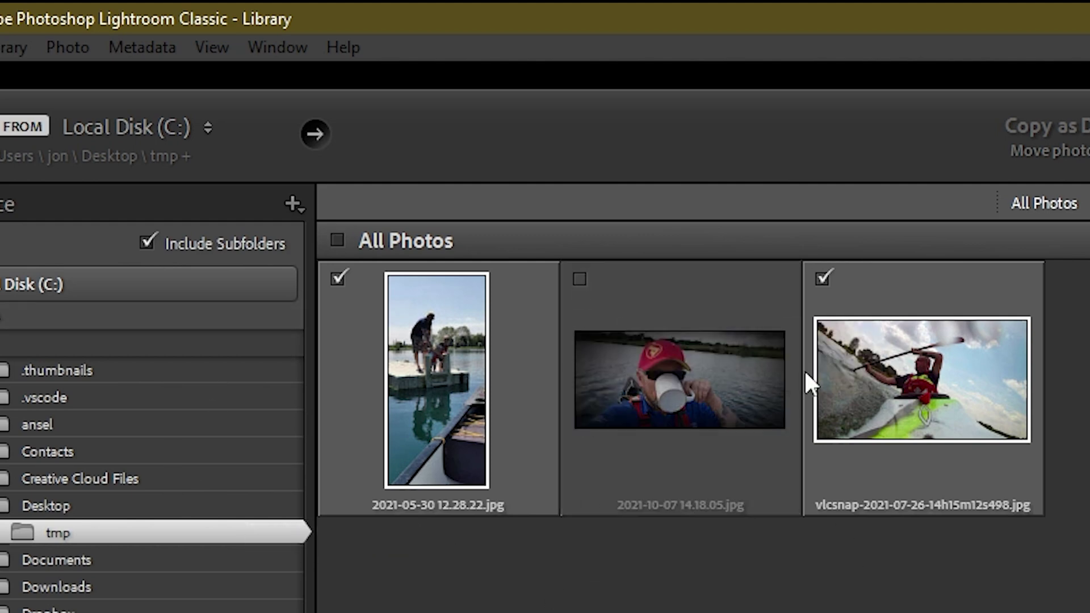
left_click(578, 278)
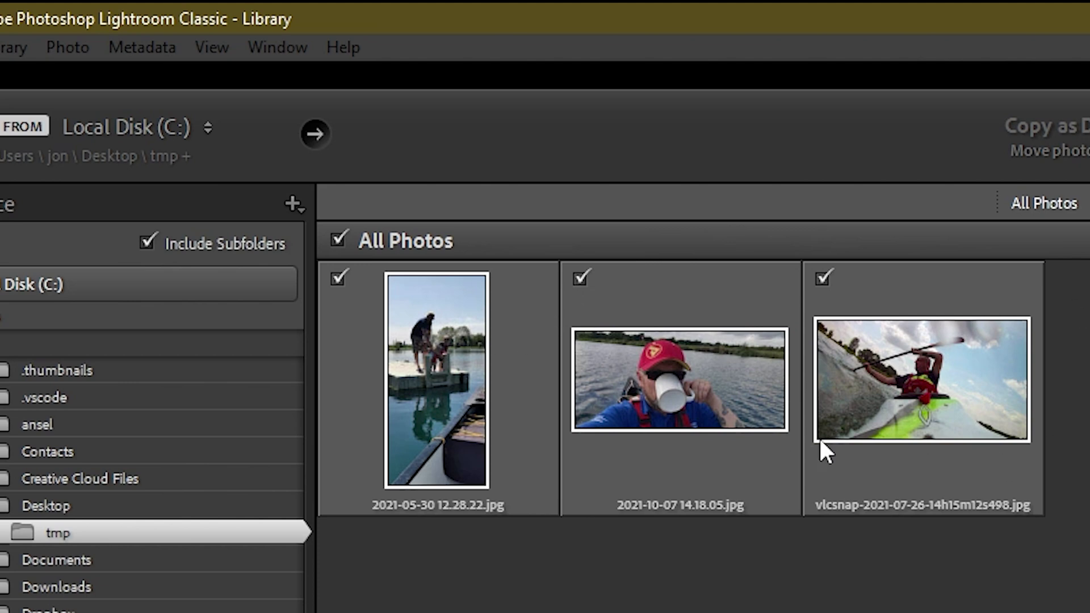
mouse_move(973, 449)
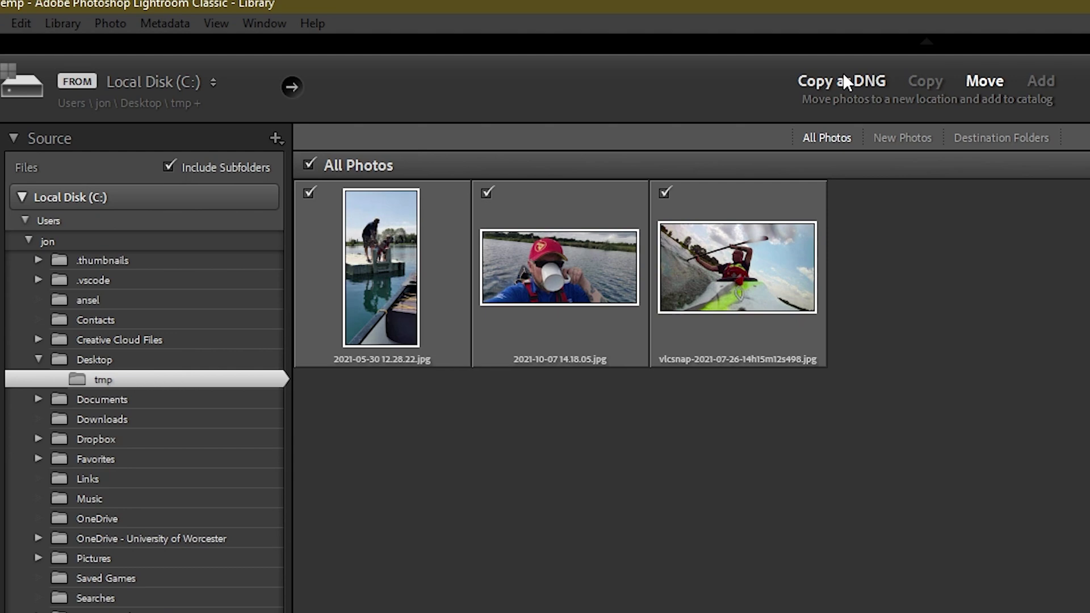
Set the import method to Add, after trying Copy and Move.
left_click(915, 86)
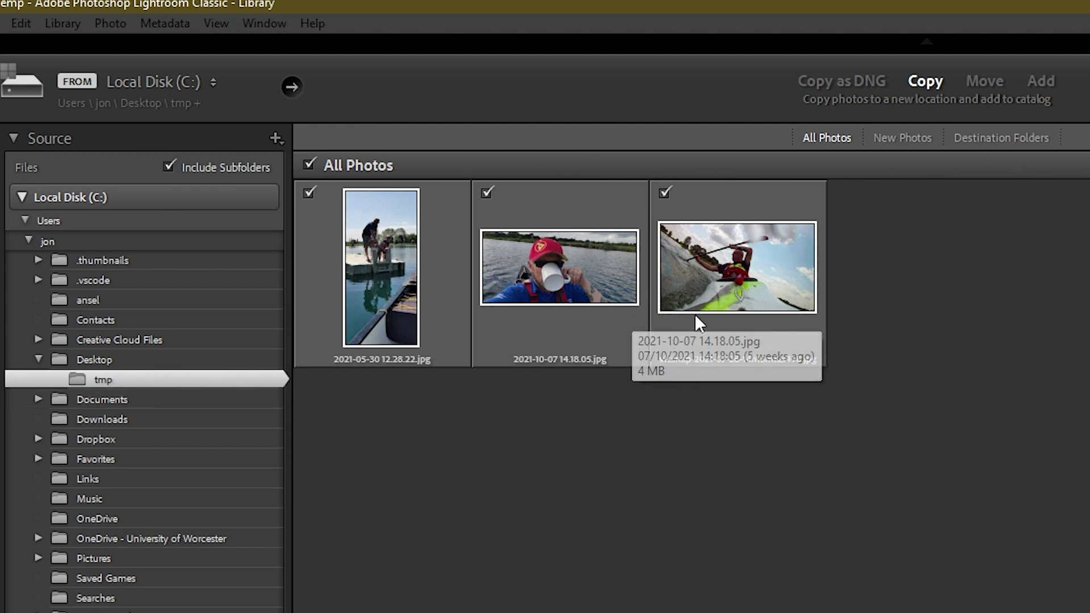
left_click(985, 82)
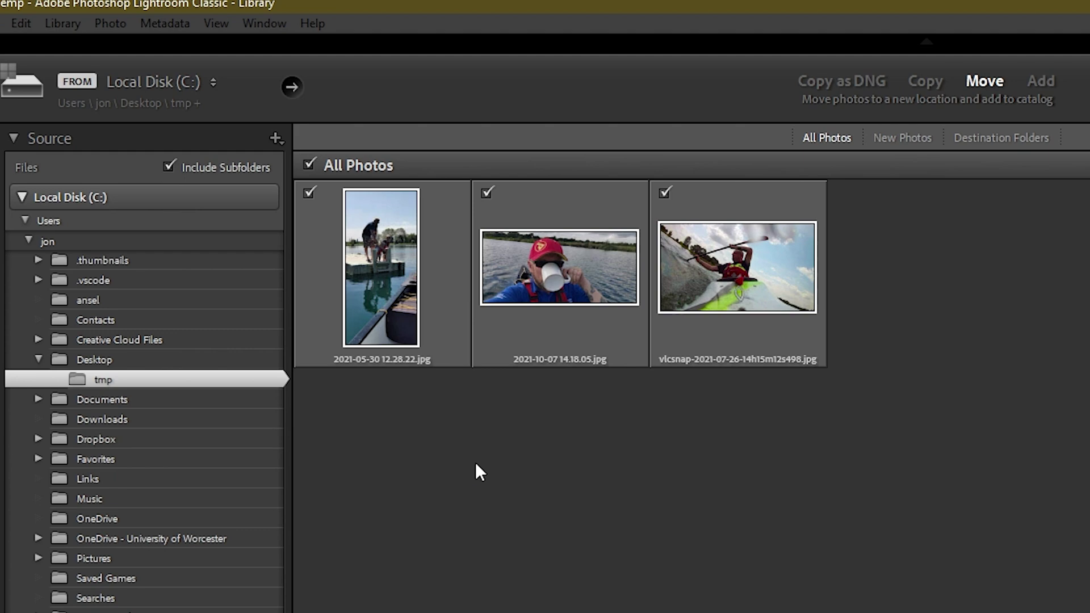
left_click(1040, 83)
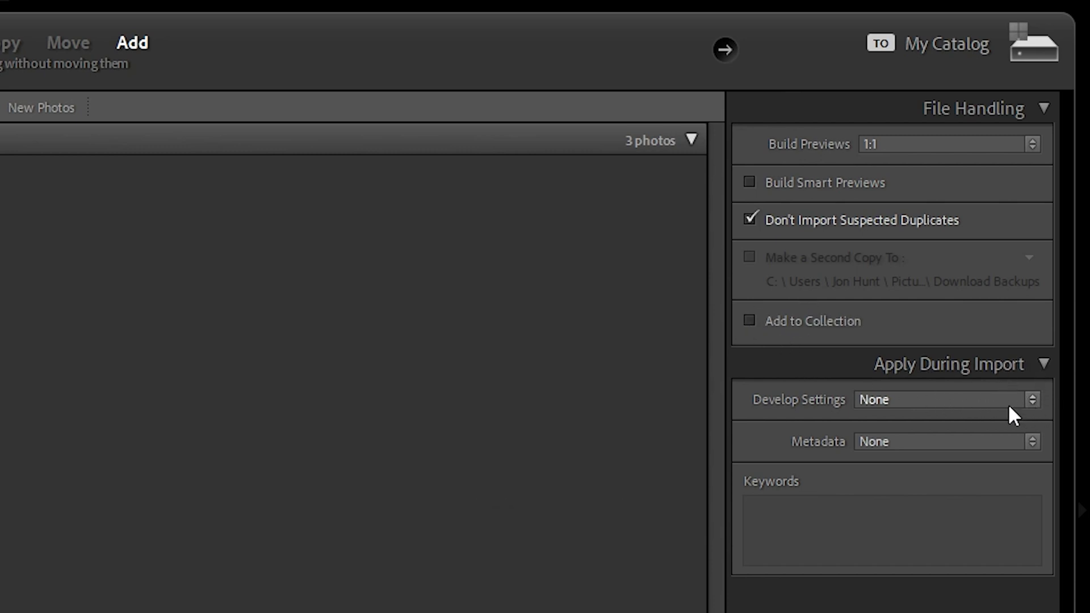
Examine the develop and metadata presets available during import, keeping both set to None.
left_click(1031, 400)
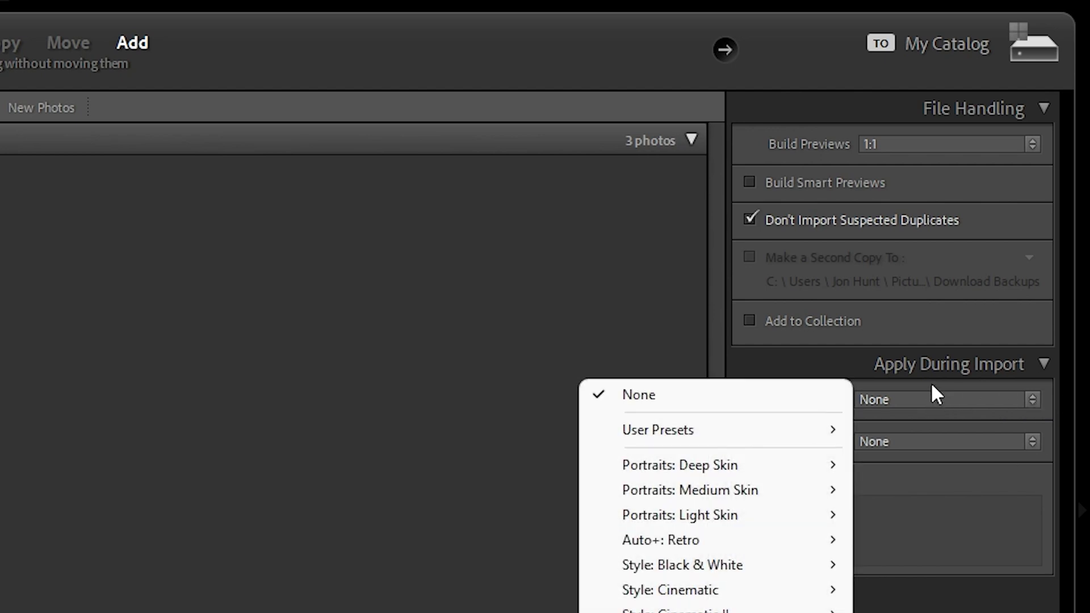
left_click(931, 383)
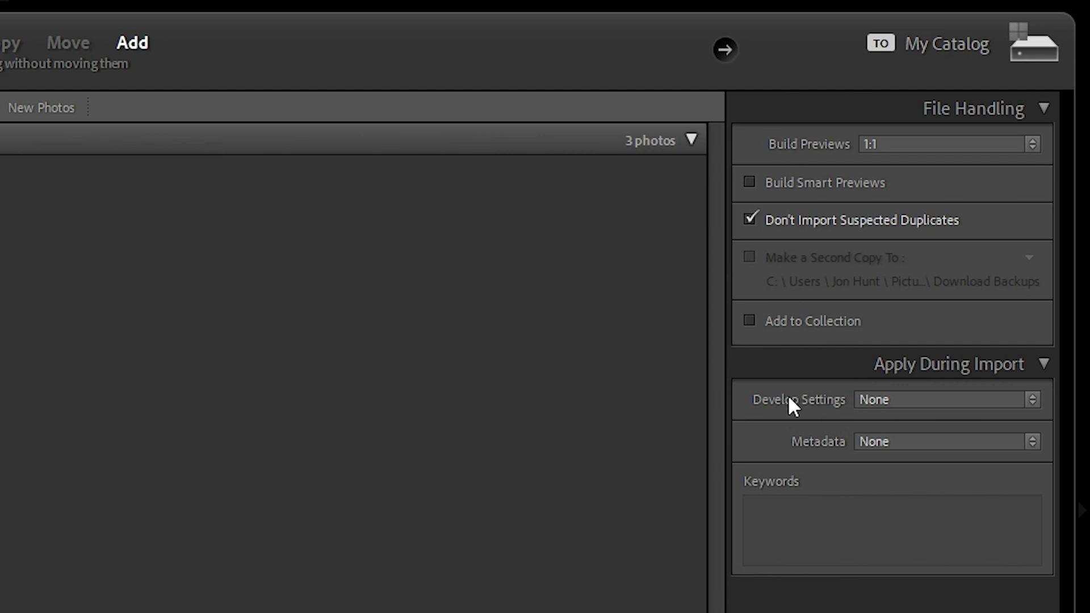
left_click(1015, 442)
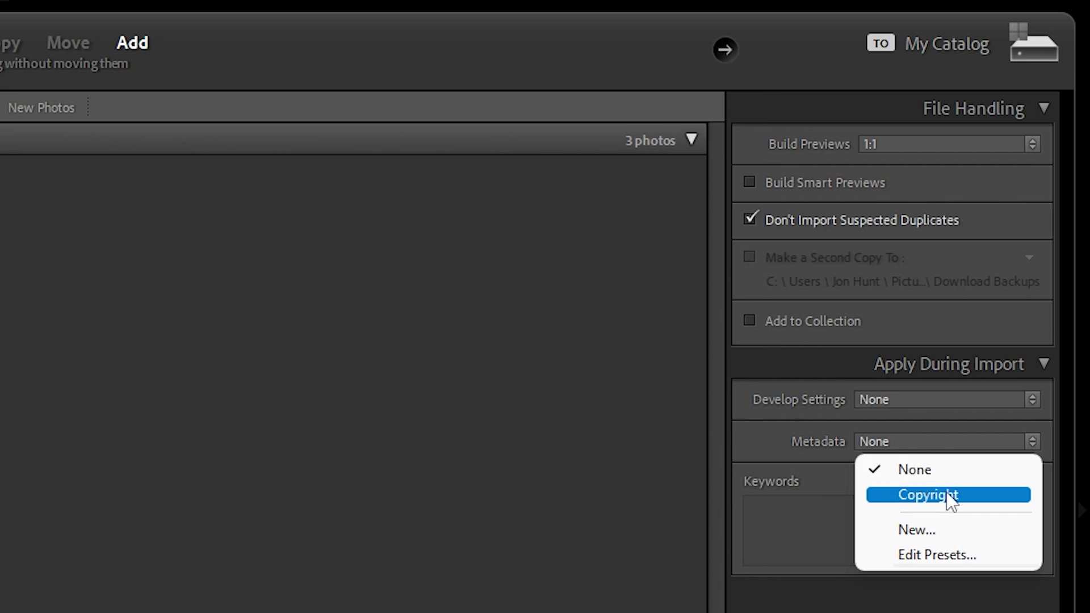
left_click(929, 468)
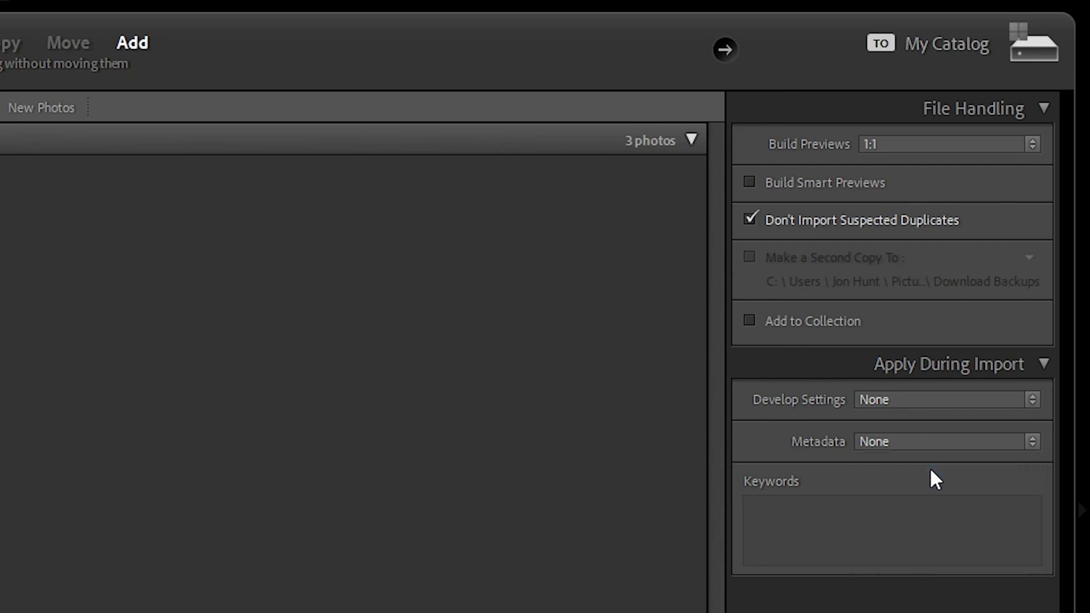
Assign the keyword "kayaking" to the incoming photos and import them into the catalog.
left_click(912, 512)
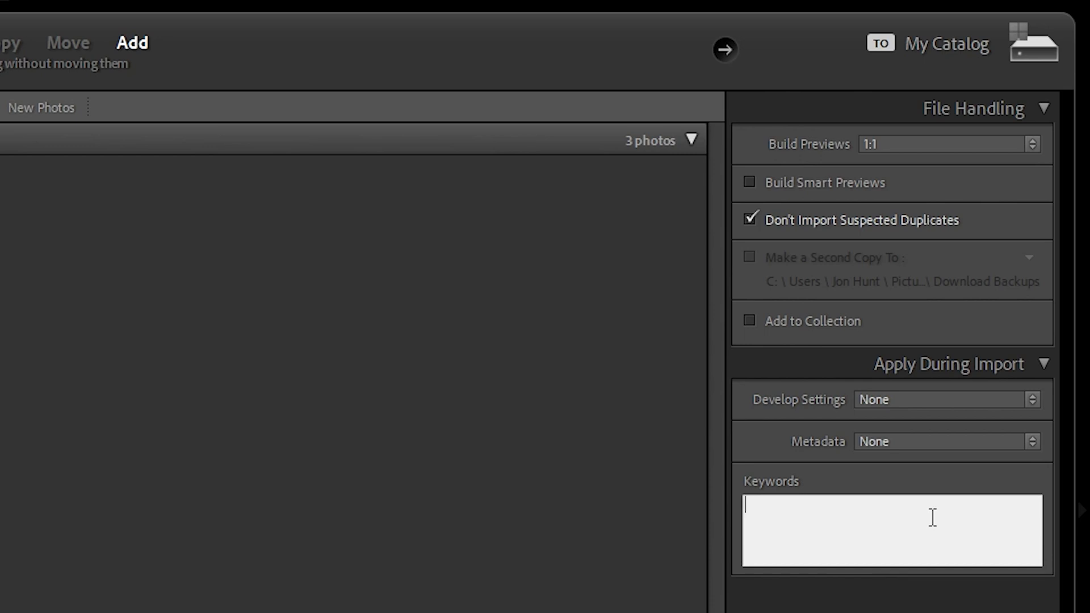
type("kayaking")
key("Return")
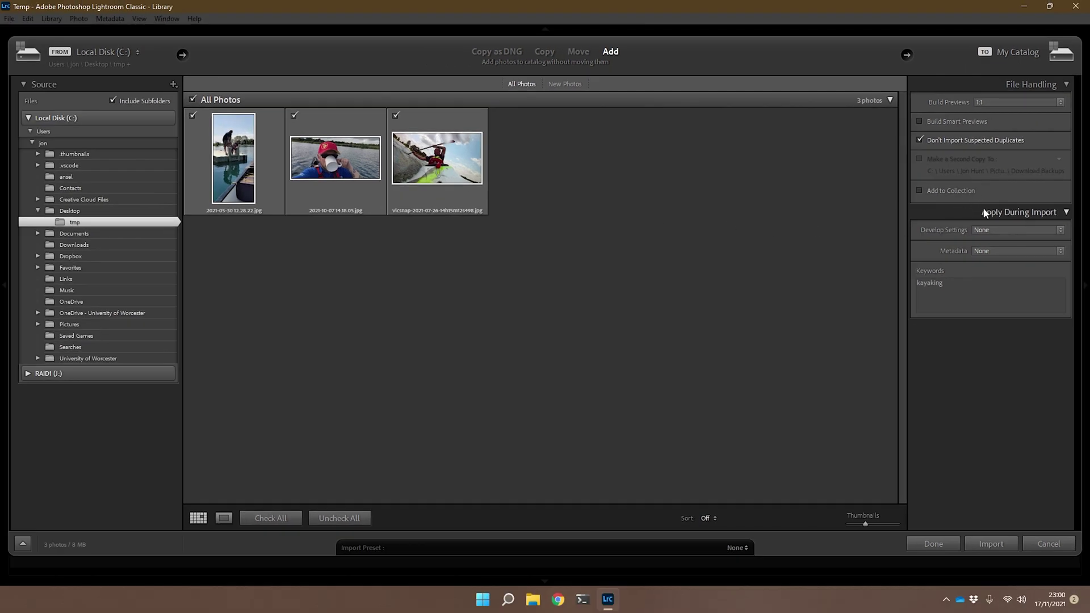
left_click(992, 544)
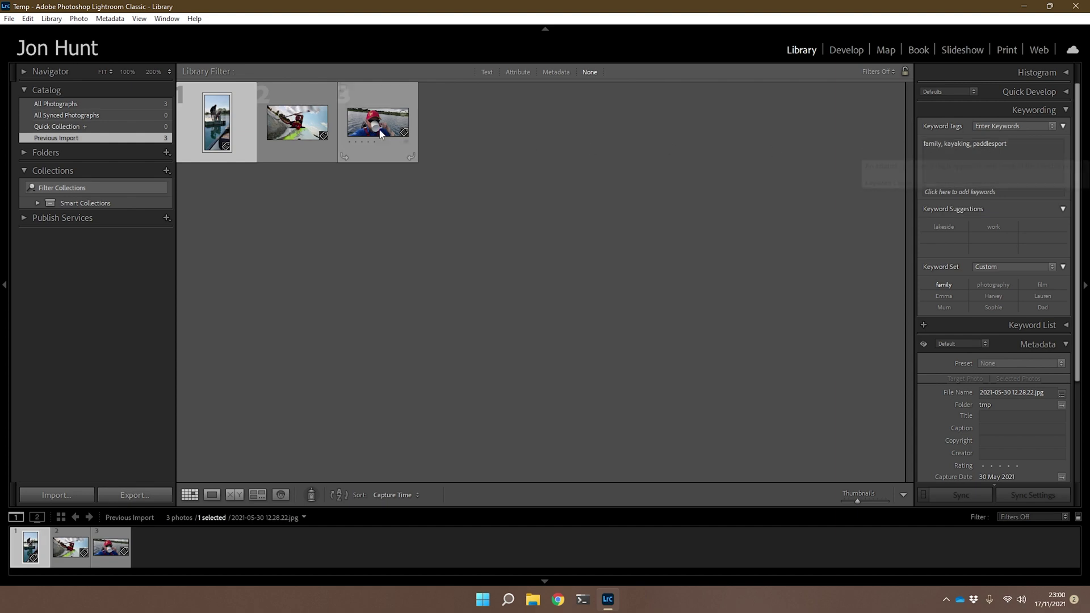
Examine the keyword tags on each of the three imported photos in turn.
key("Right")
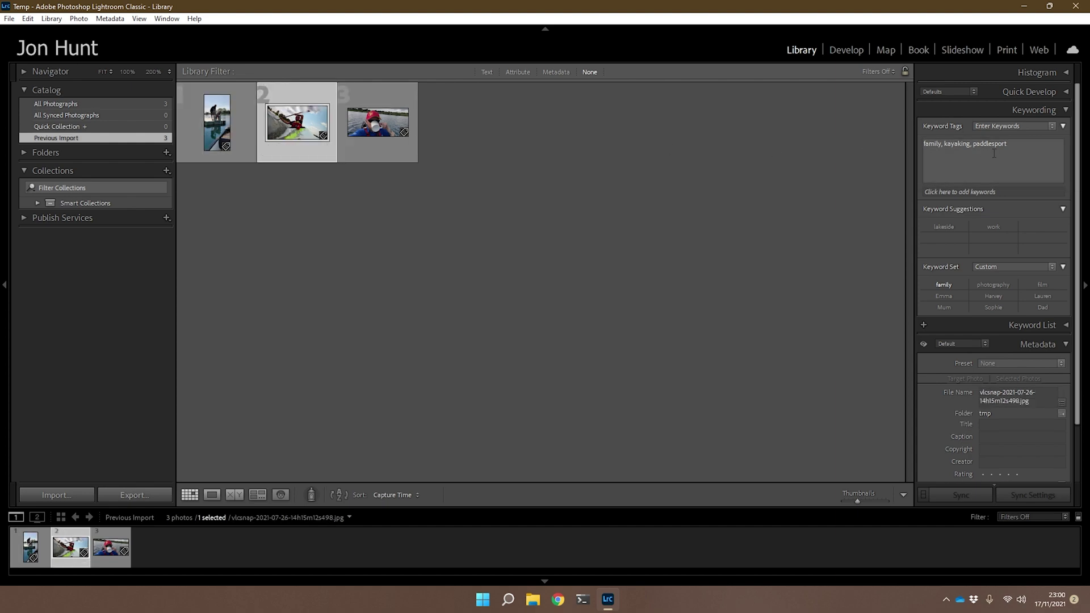
left_click(390, 129)
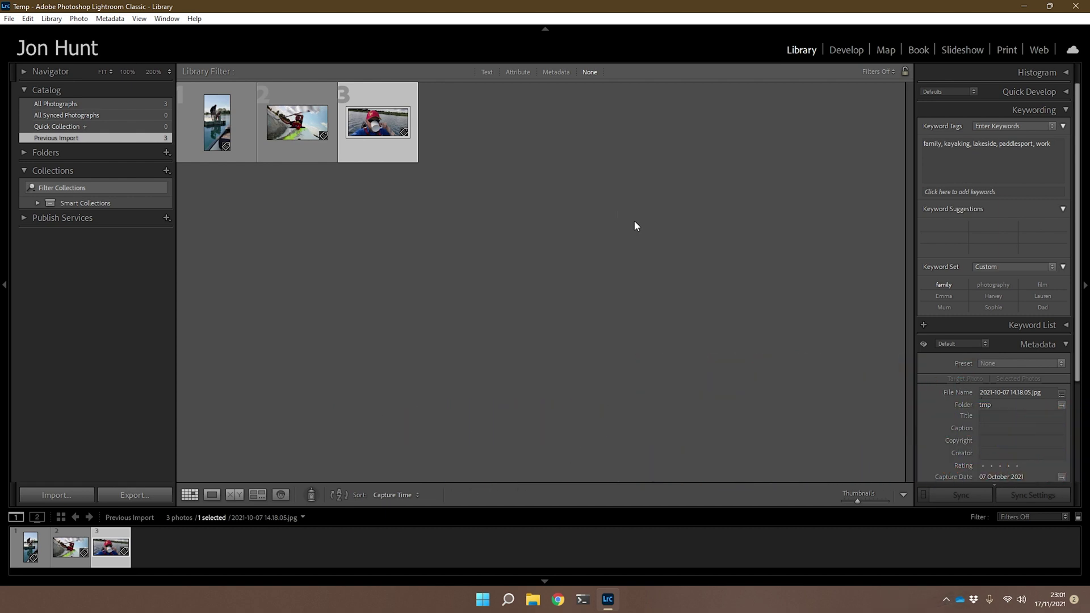
left_click(219, 117)
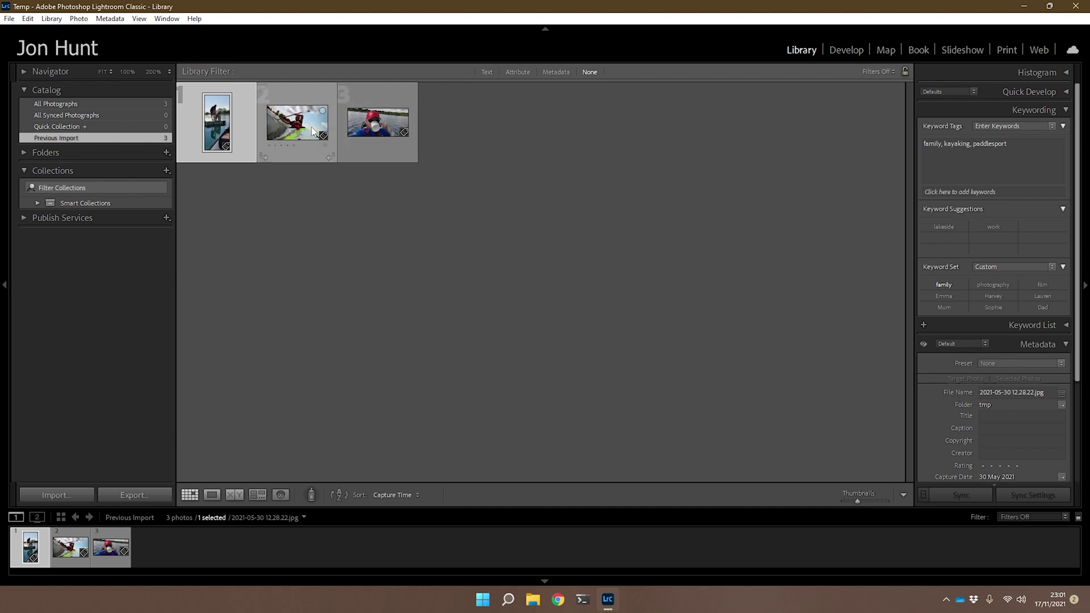
left_click(404, 134)
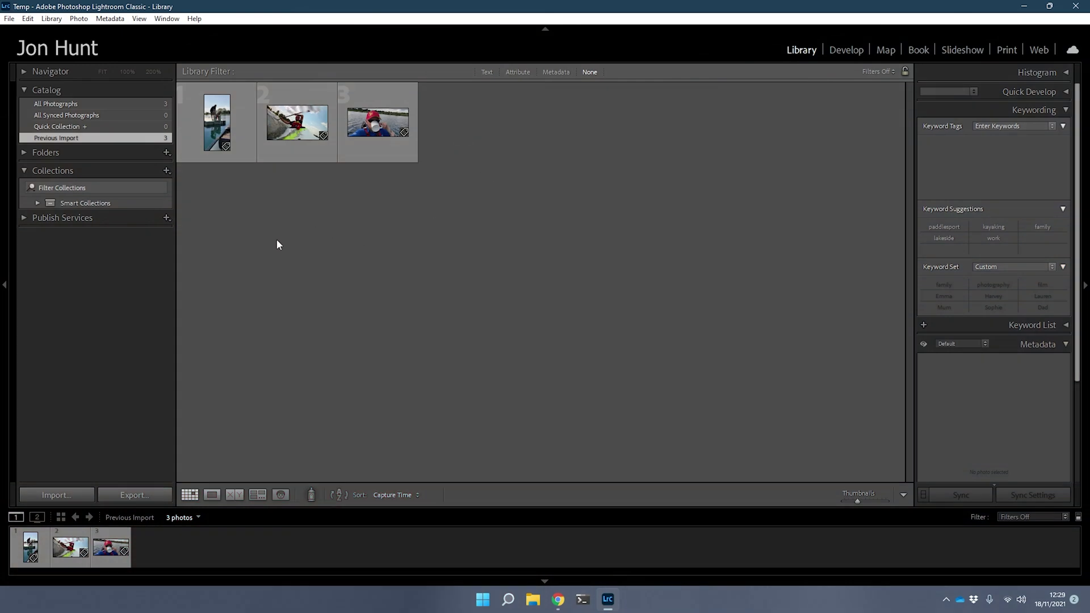
right_click(375, 91)
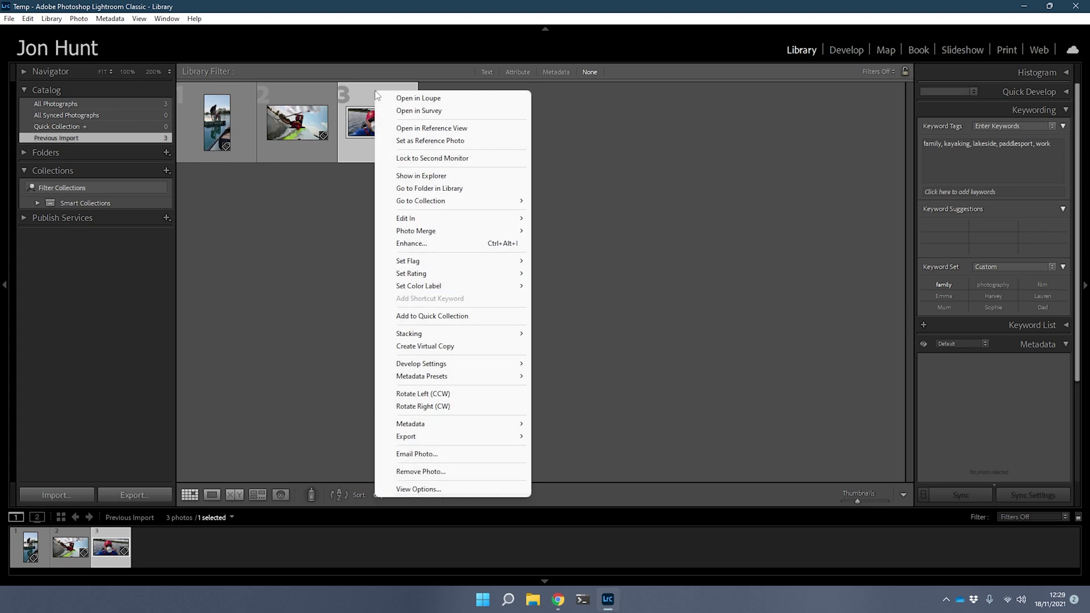
mouse_move(429, 438)
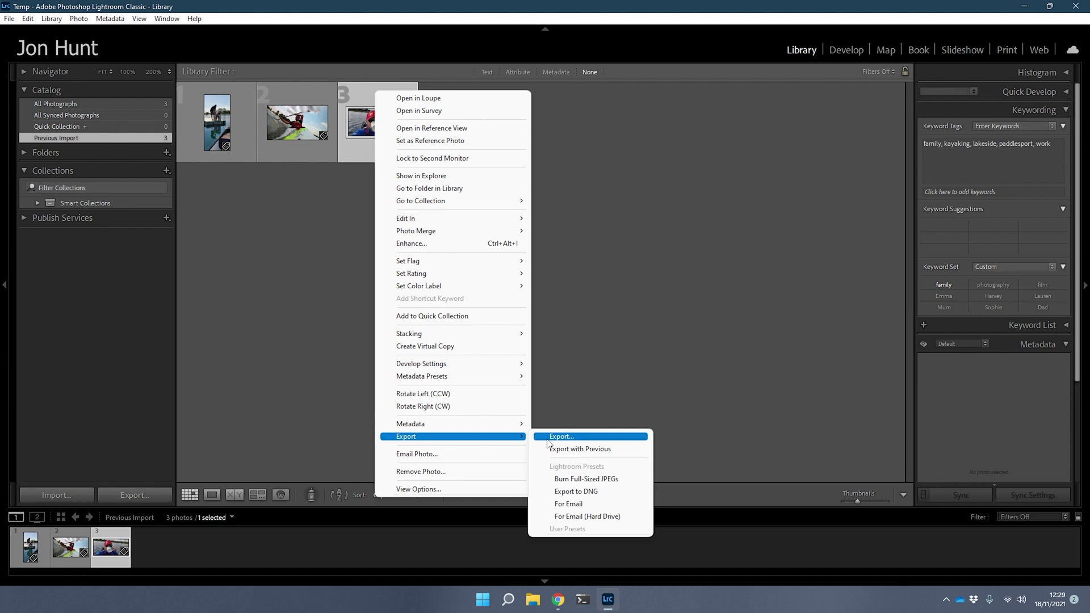
left_click(611, 301)
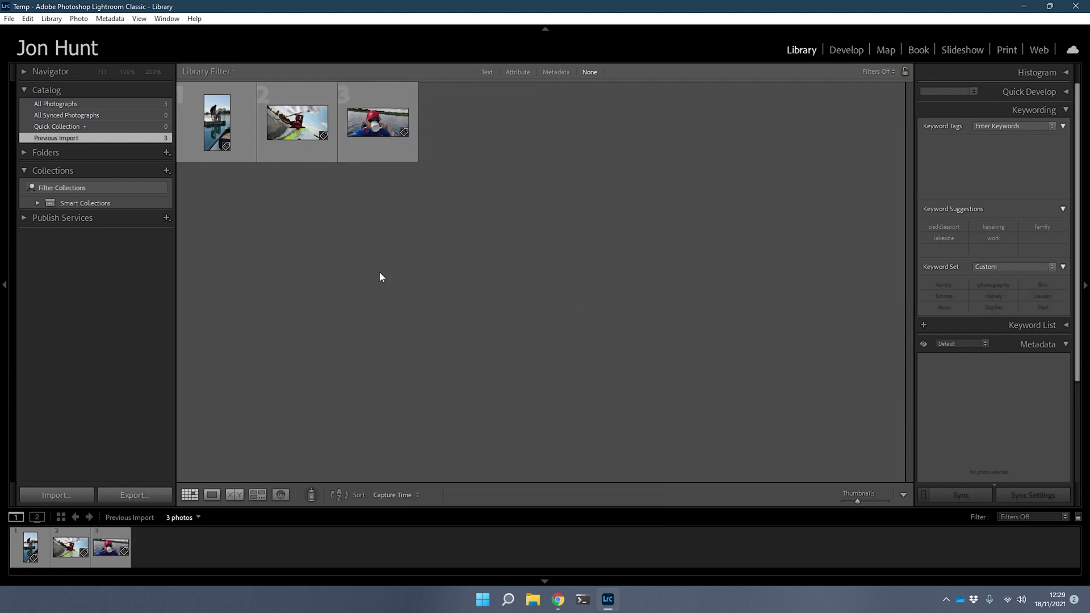
Select all three imported photos and open the export settings for them.
left_click(233, 119)
left_click(290, 121)
key("Right")
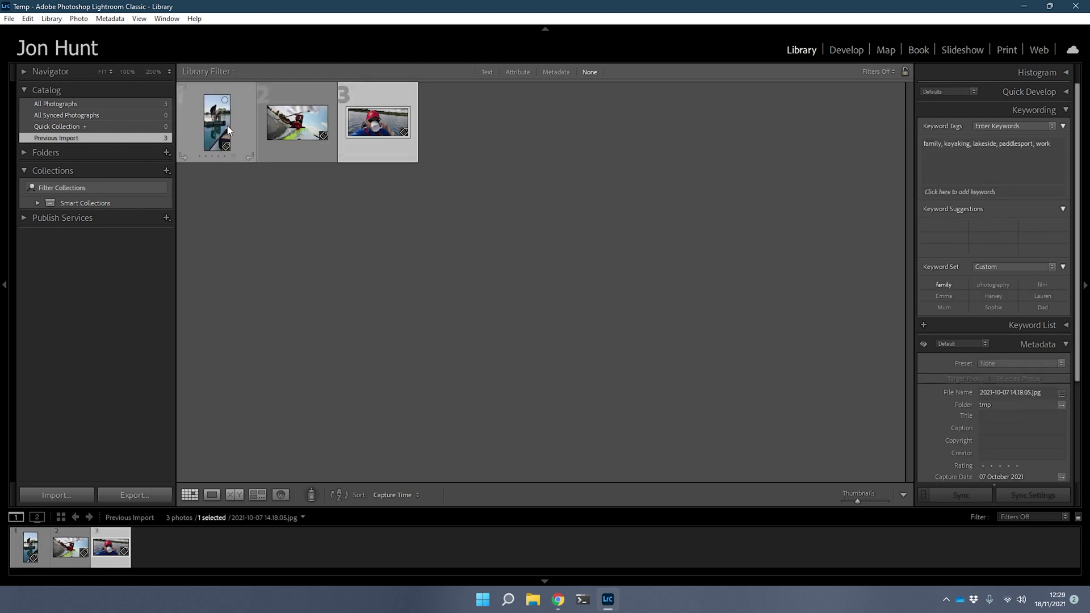
left_click(241, 118, "ctrl")
left_click(279, 130, "ctrl")
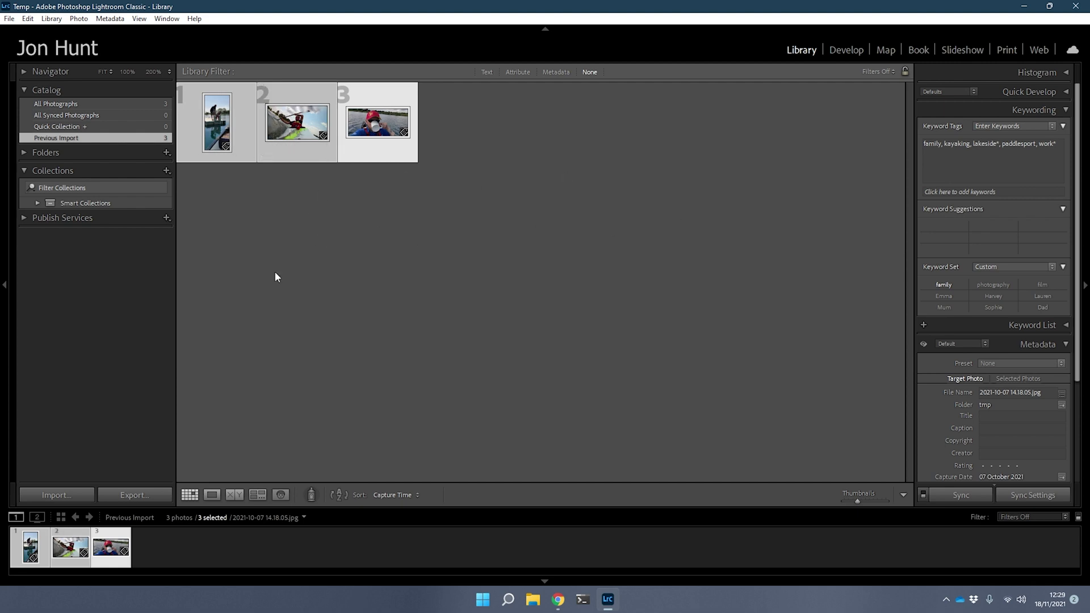
left_click(134, 495)
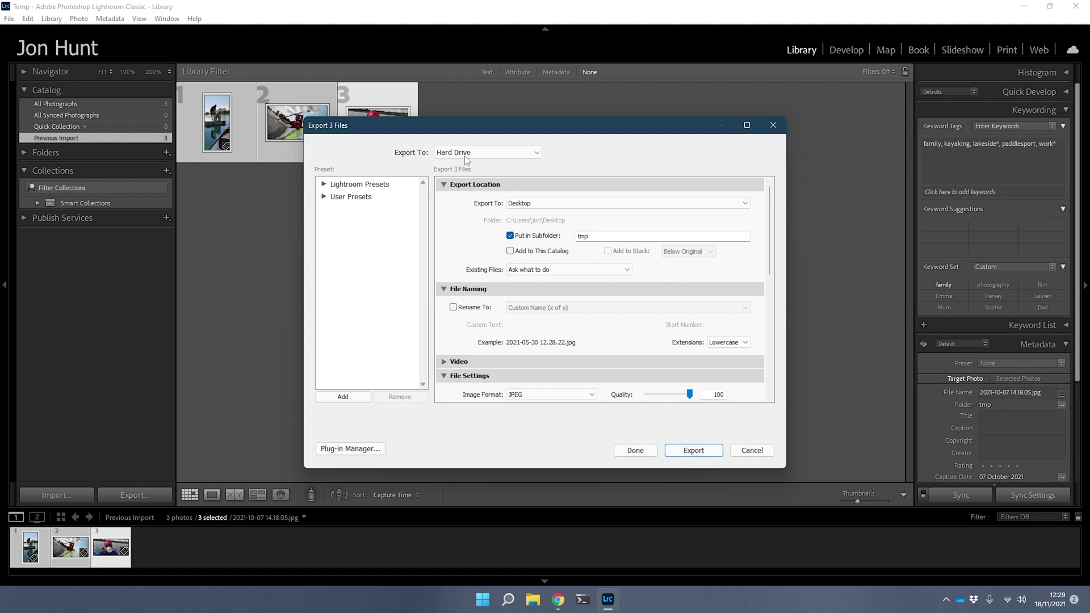
Examine the export destination types and locations, trying a specific folder and browsing for it without choosing one.
left_click(486, 154)
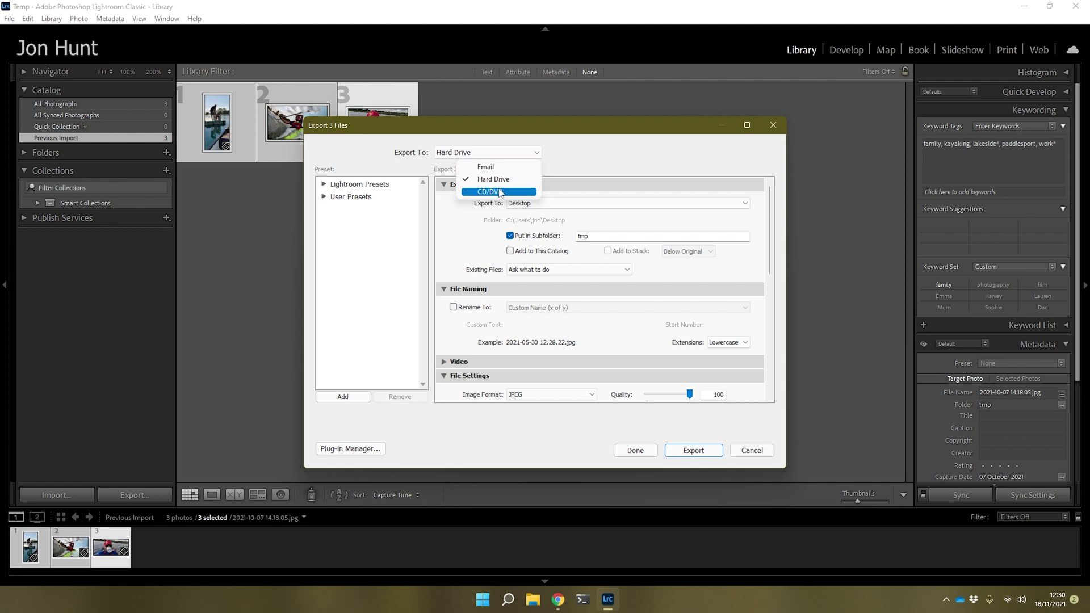
left_click(641, 160)
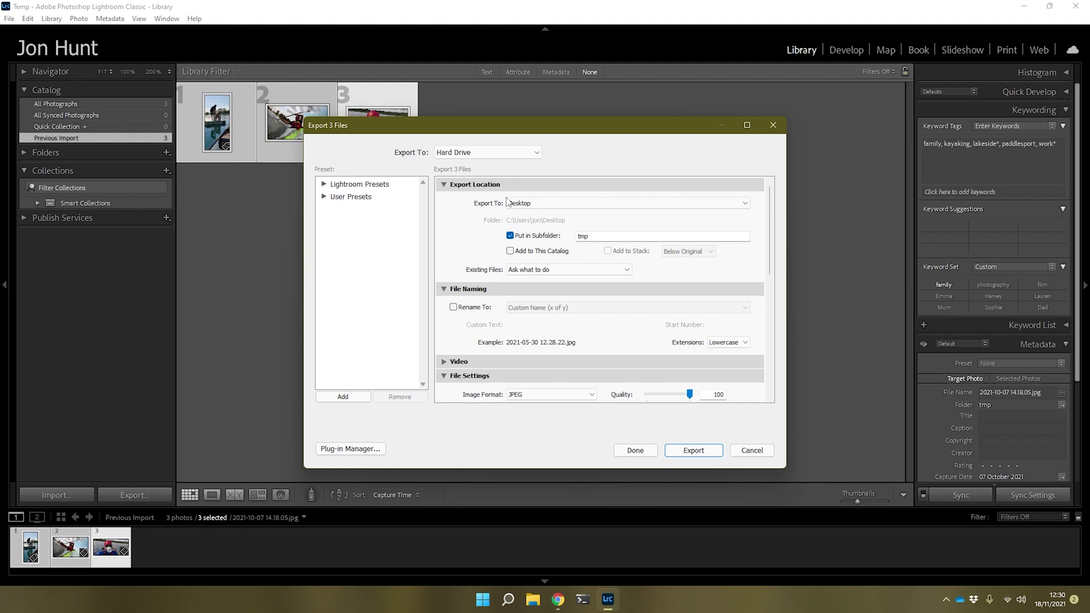
left_click(549, 204)
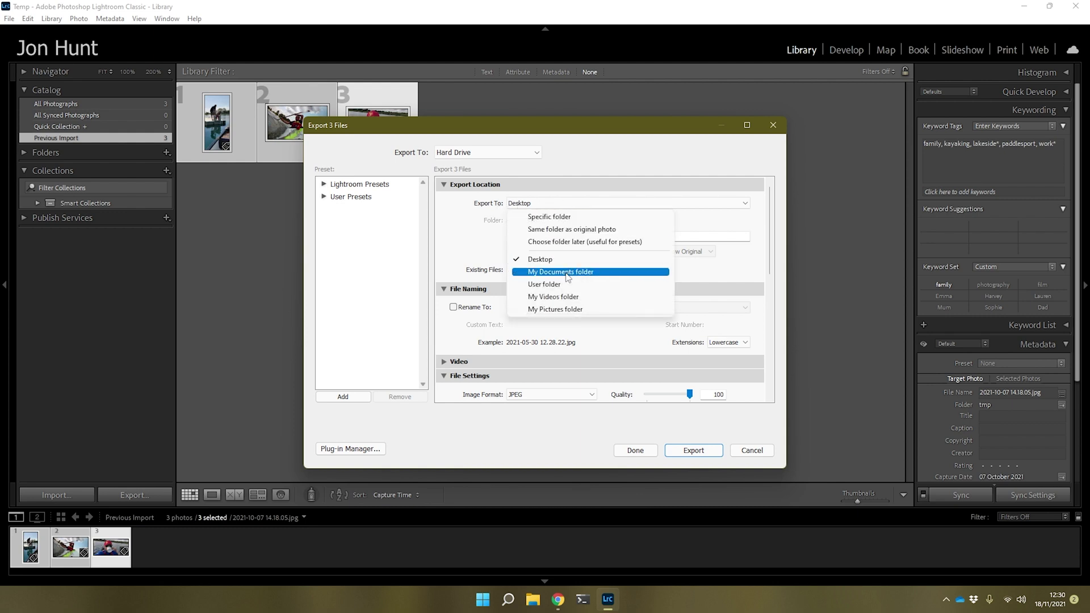
left_click(551, 216)
left_click(551, 222)
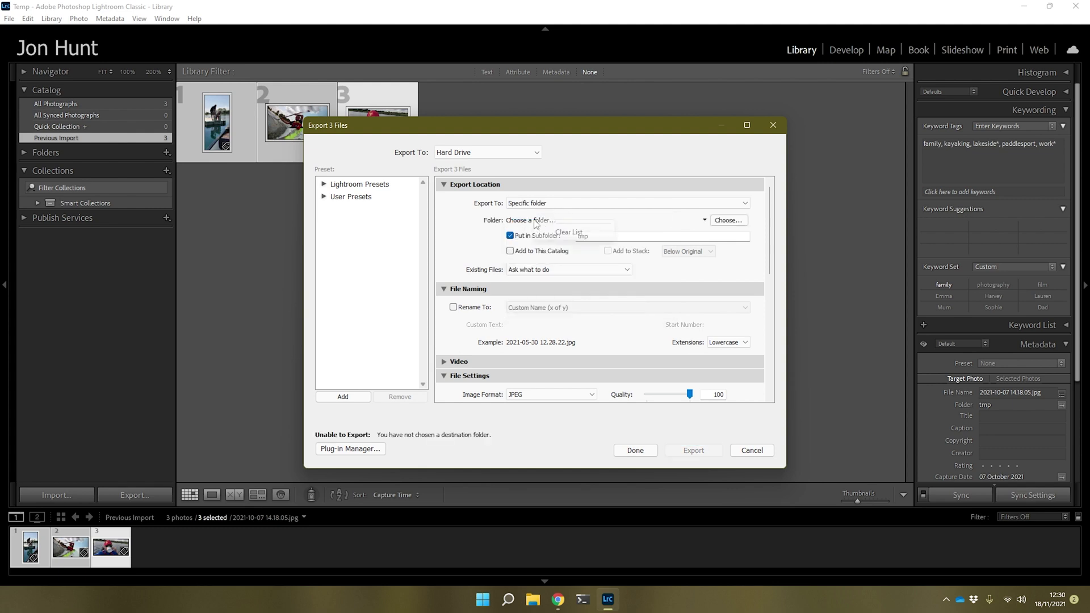
left_click(725, 220)
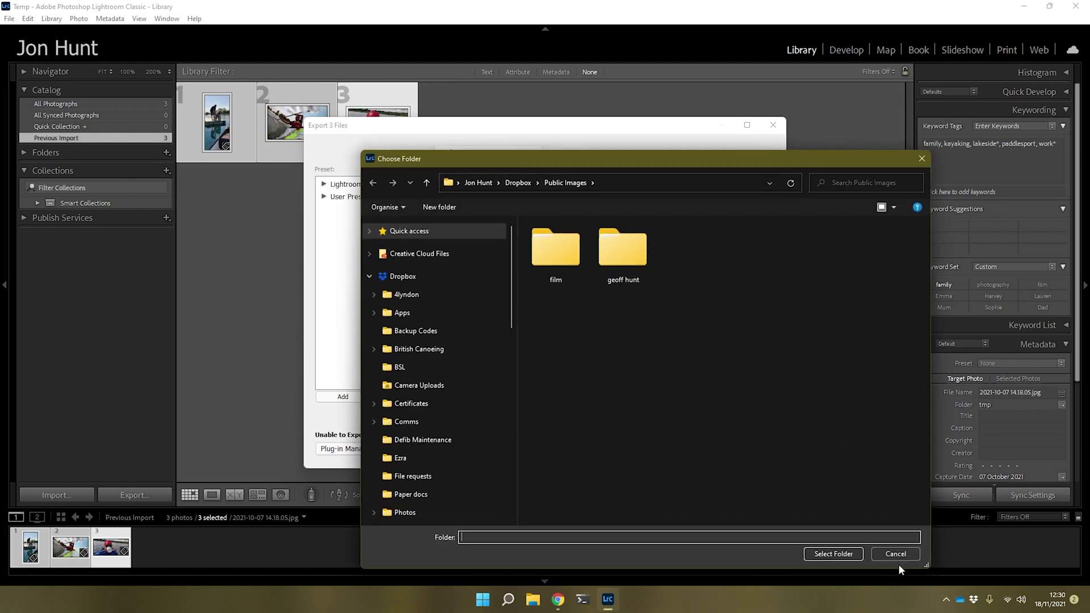
left_click(903, 554)
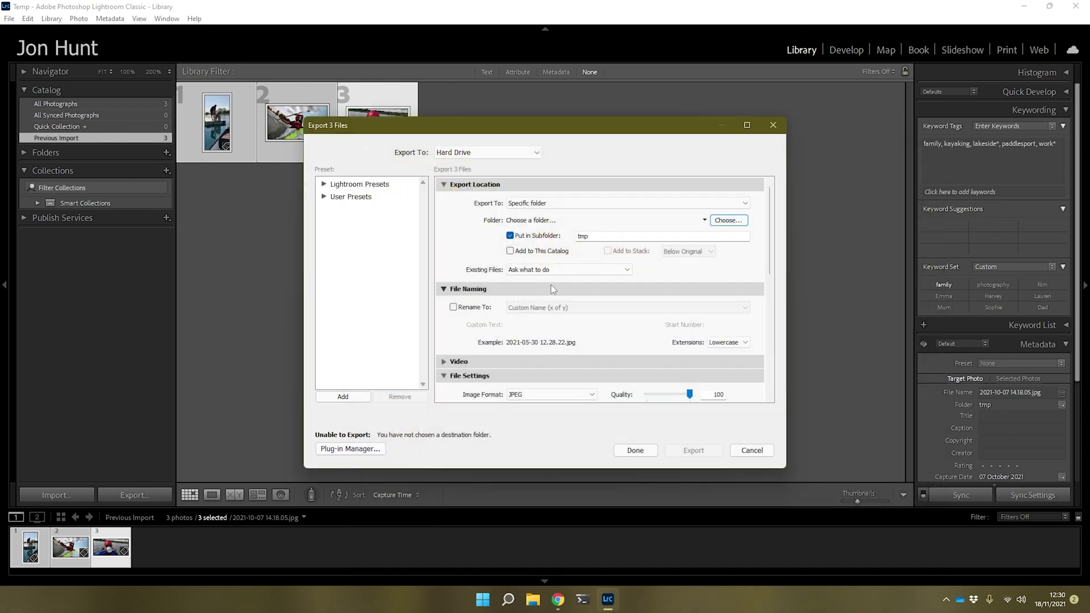
Set the export location to Desktop and turn off putting the files in a subfolder.
left_click(544, 205)
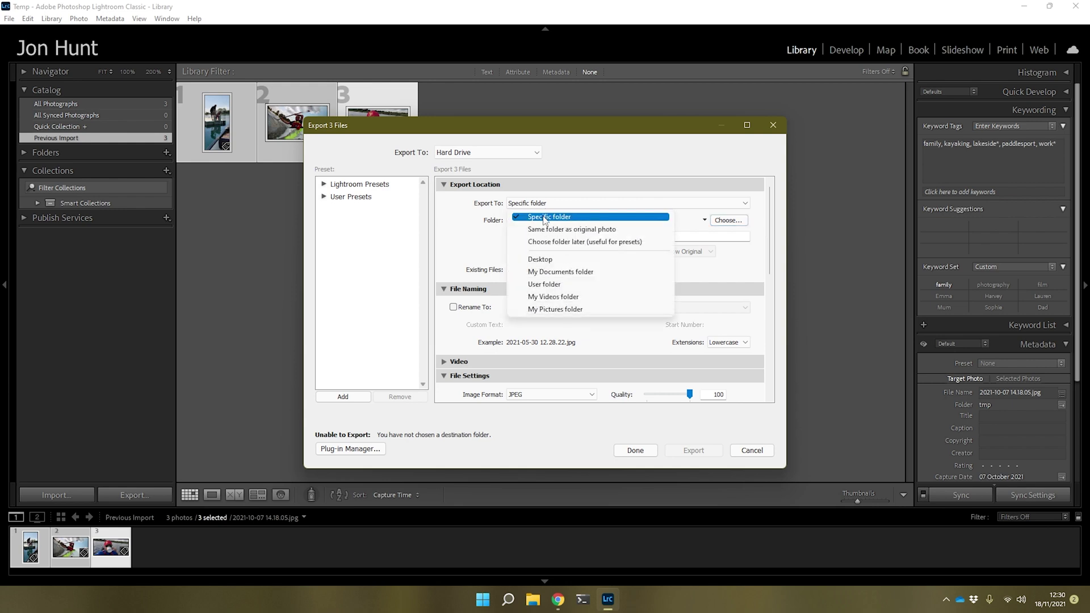
left_click(542, 259)
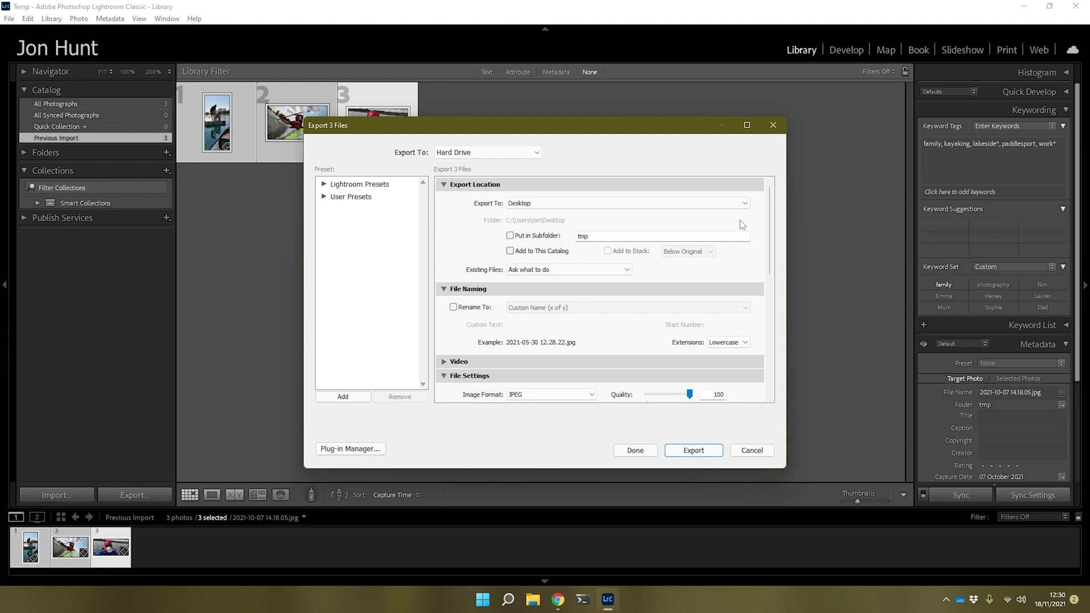
Examine the file naming, video and file settings for the export, including the image format and quality.
left_click_drag(772, 214, 771, 240)
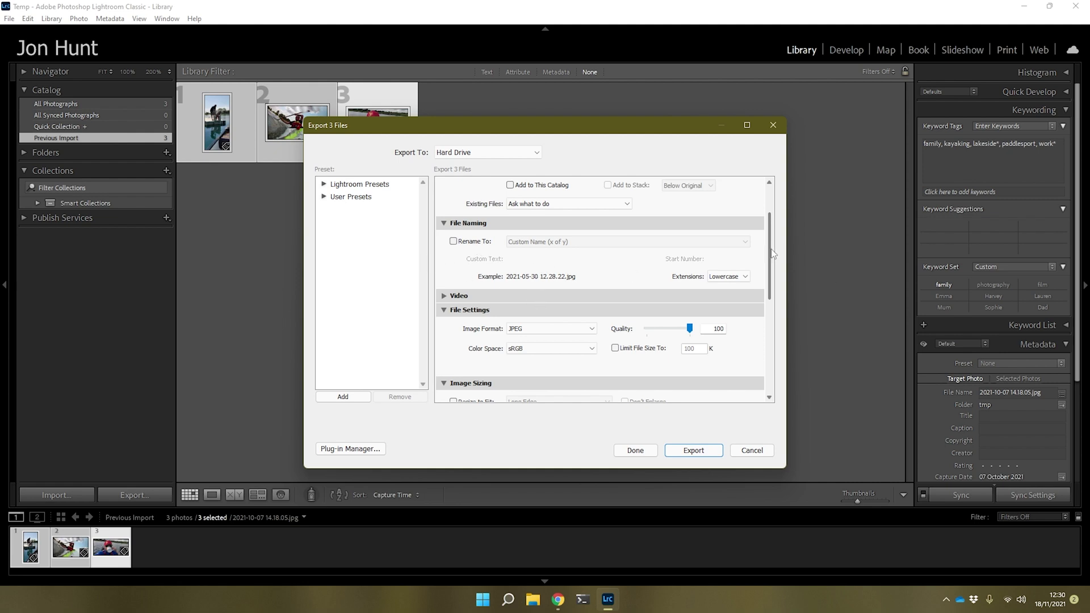
left_click_drag(771, 254, 772, 275)
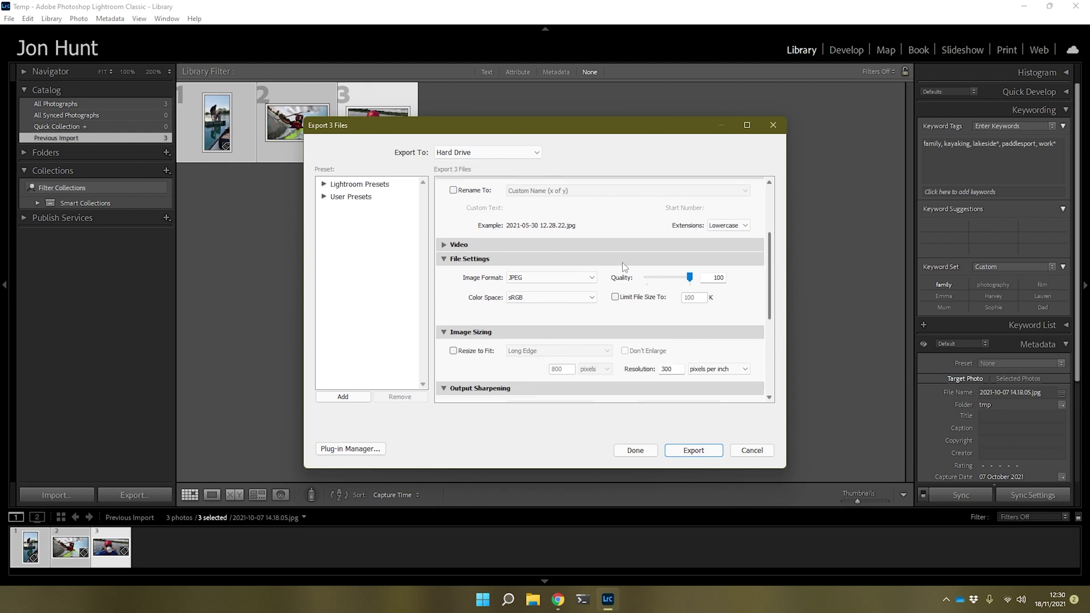
left_click(444, 246)
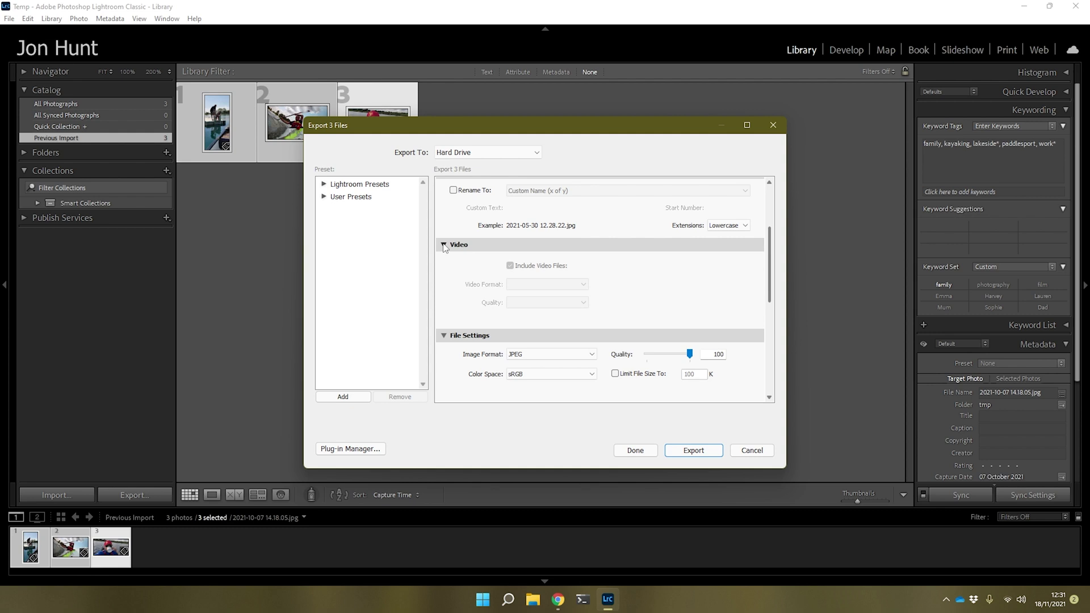
left_click(444, 245)
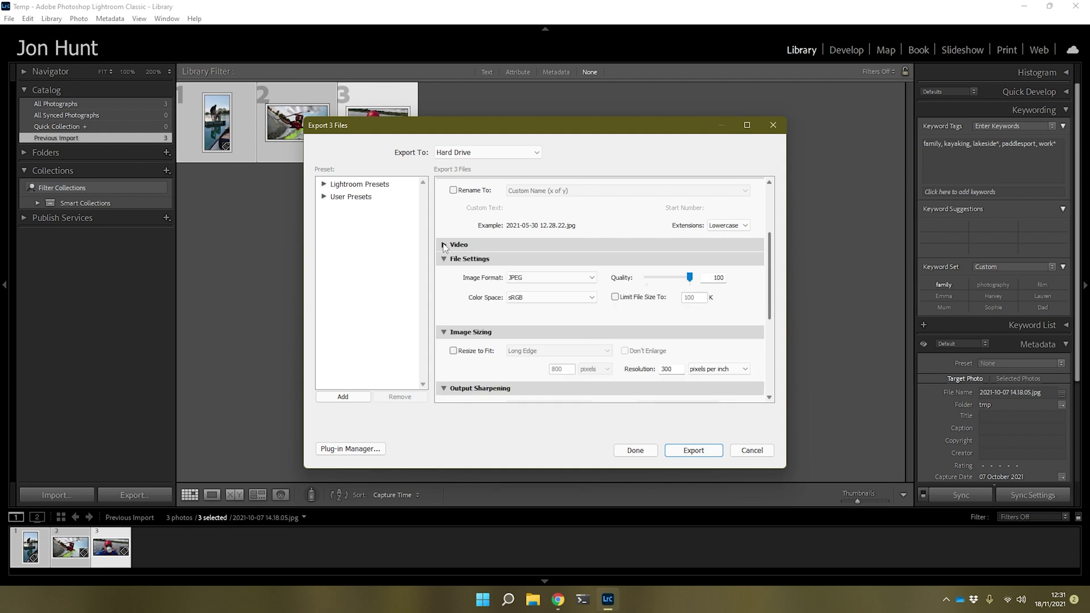
left_click(562, 277)
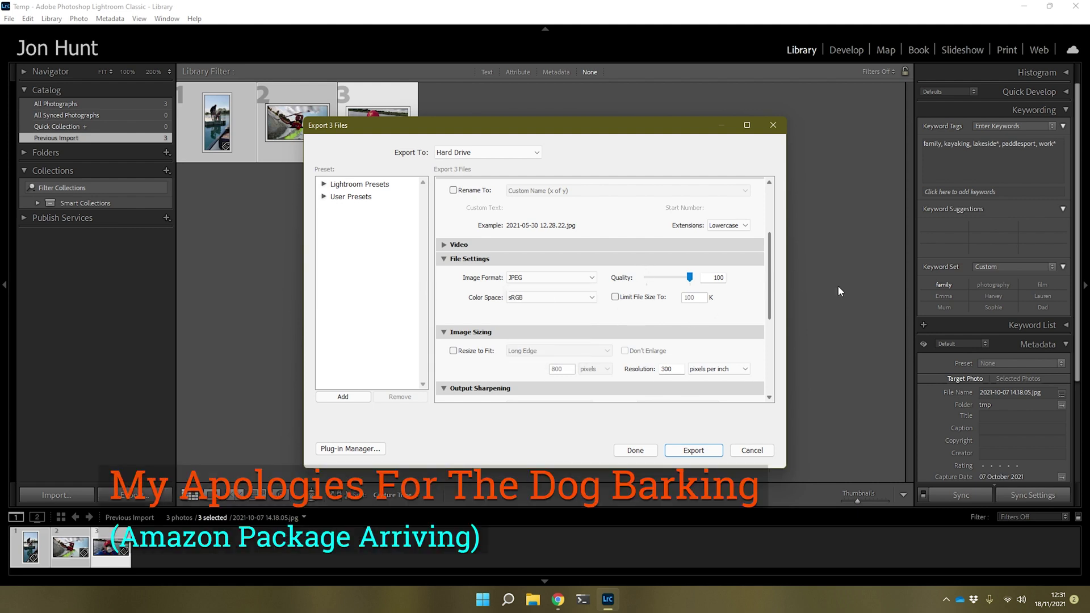
scroll(647, 282, "down", 2)
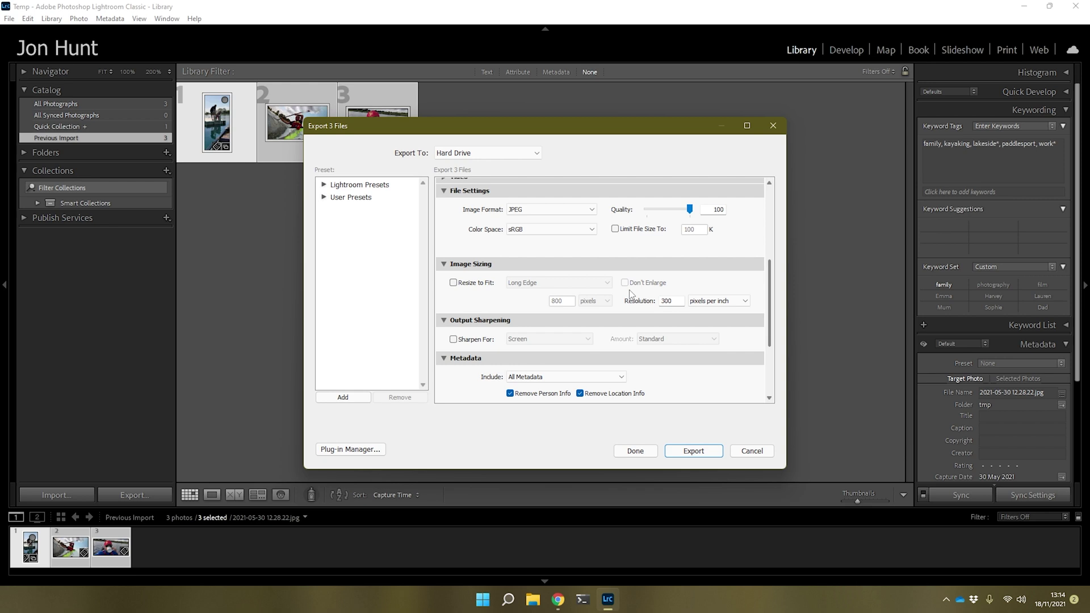
Turn on Resize to Fit to examine its sizing options, and turn it off again.
left_click(478, 284)
left_click(585, 283)
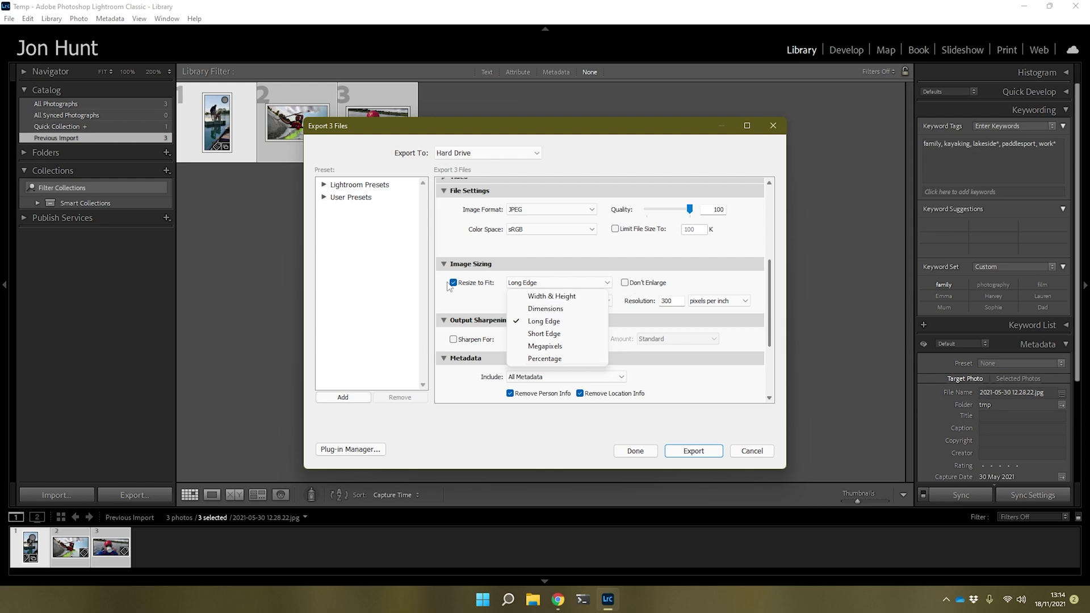
left_click(466, 286)
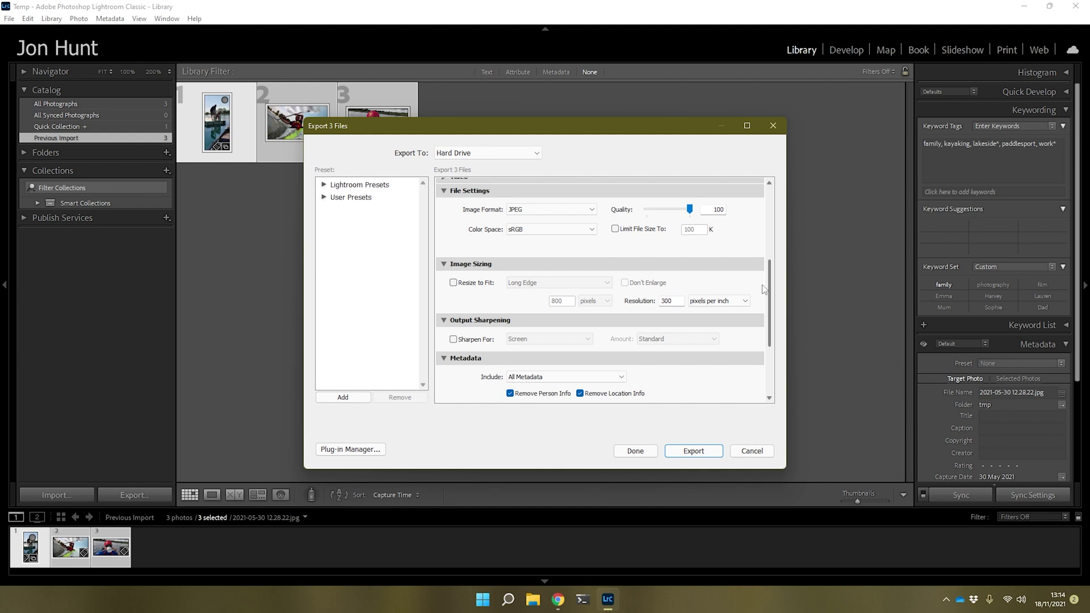
Turn on the export watermark to examine the available watermarks, keep White Sig selected, and turn watermarking off again.
left_click_drag(771, 281, 766, 307)
scroll(766, 306, "down", 3)
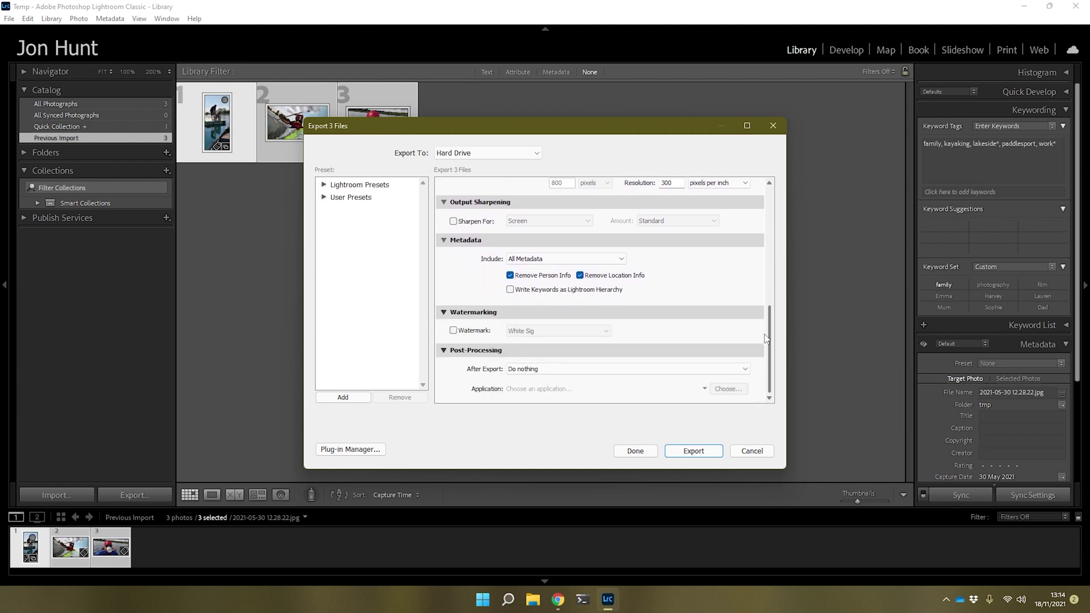
left_click(471, 334)
left_click(555, 332)
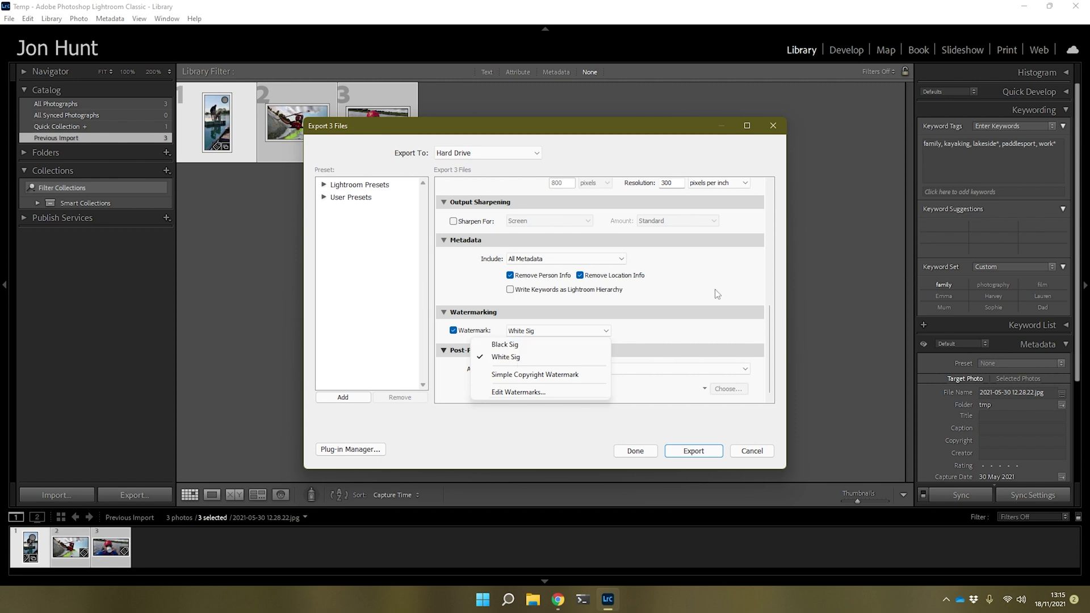
left_click(516, 357)
left_click(488, 331)
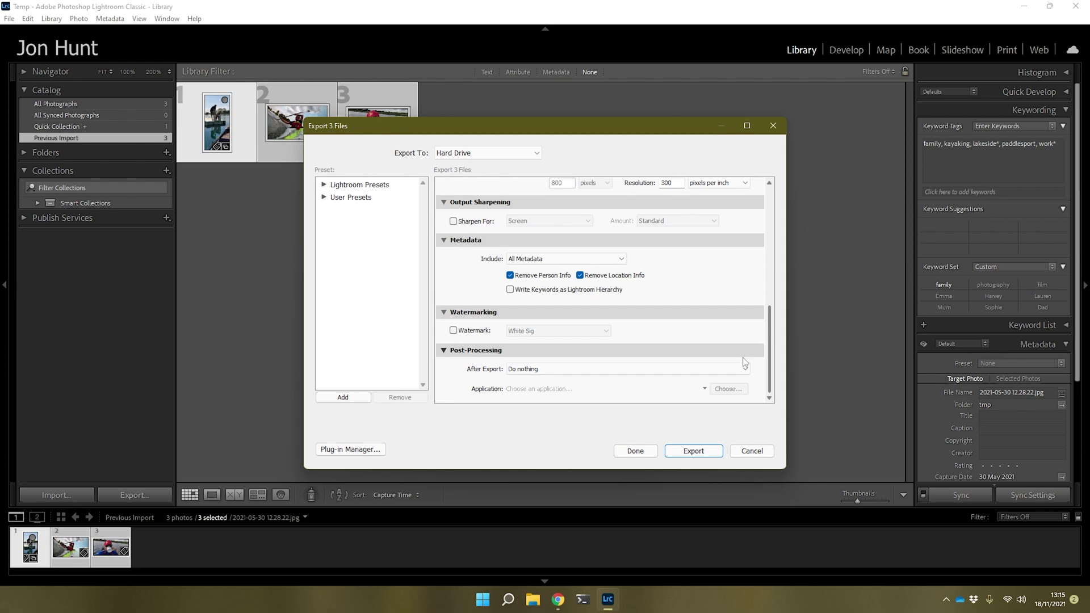
Export the three photos and check the exported files in the Desktop folder in File Explorer.
left_click(699, 450)
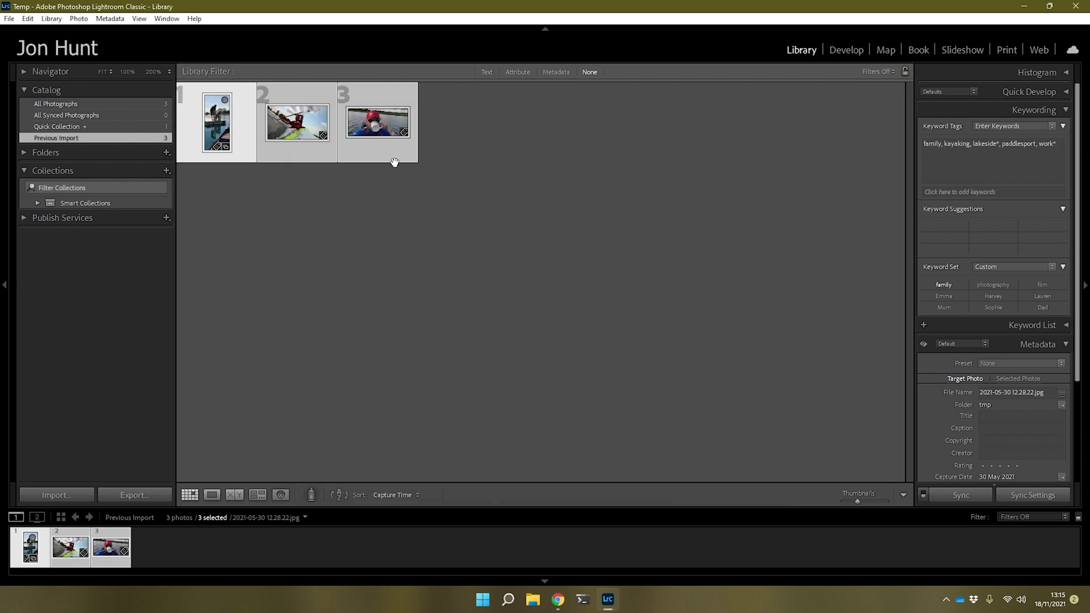
left_click(530, 598)
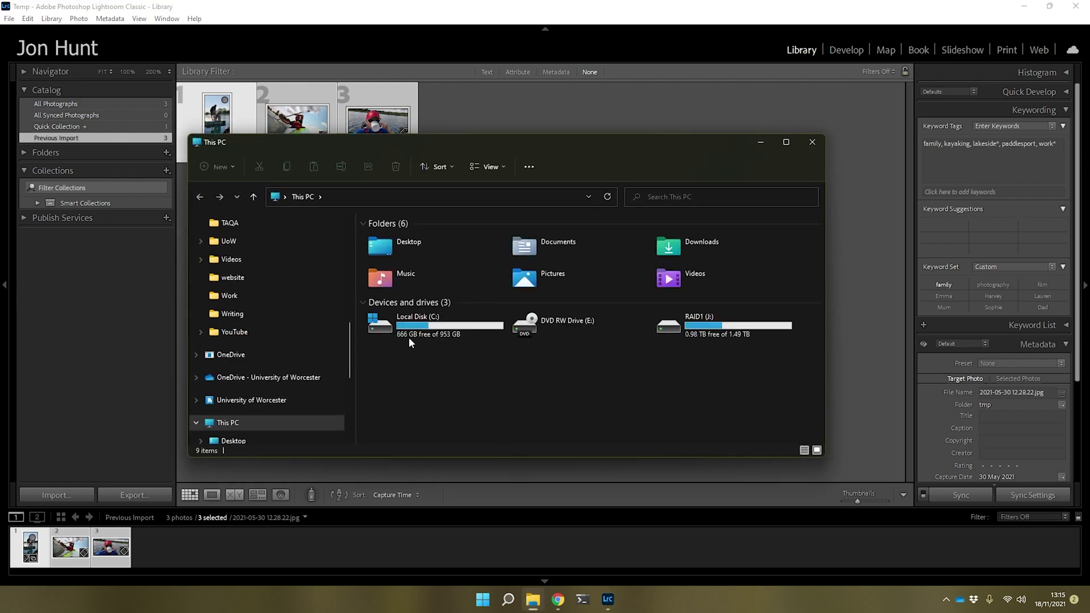
double_click(406, 251)
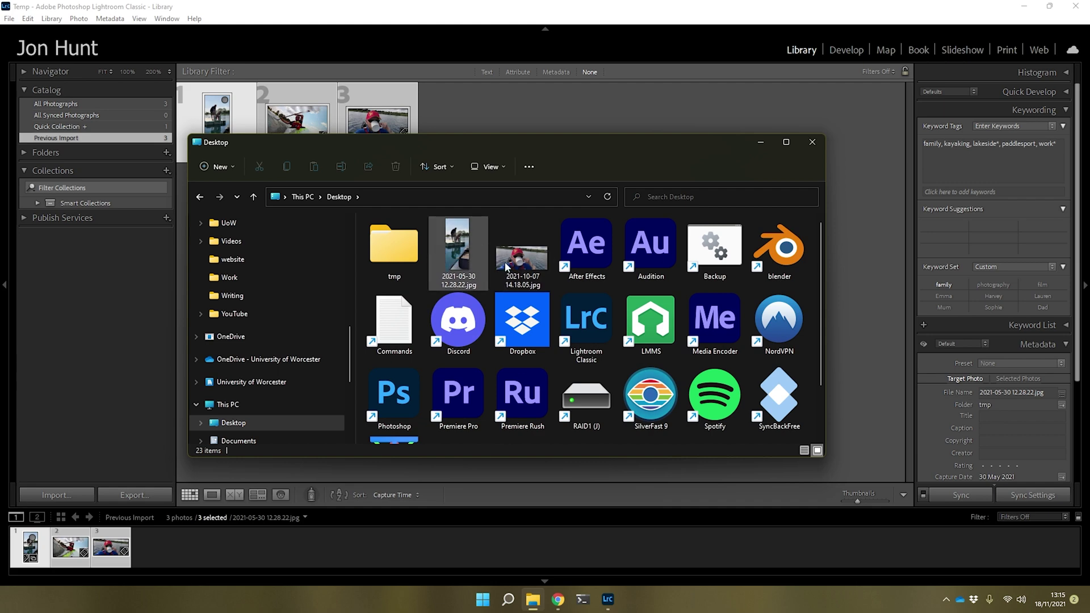
mouse_move(463, 253)
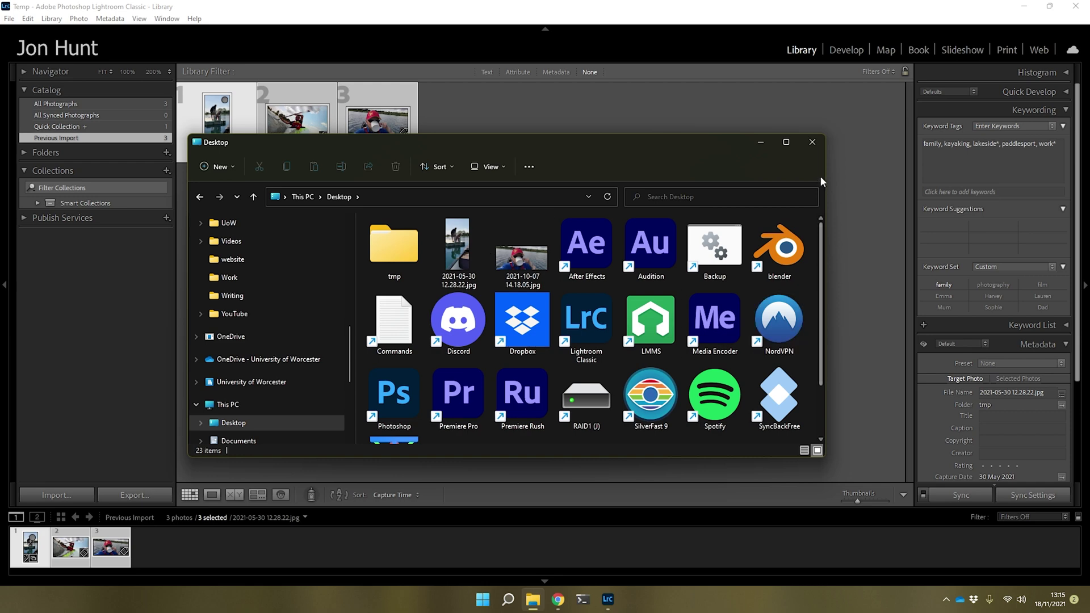
left_click(812, 143)
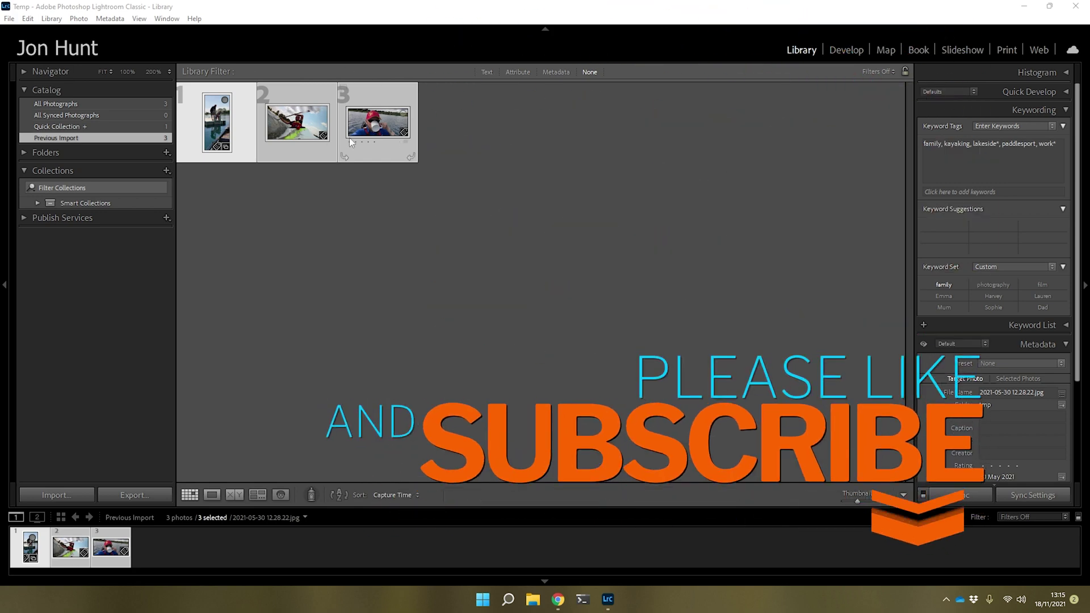
left_click(374, 124)
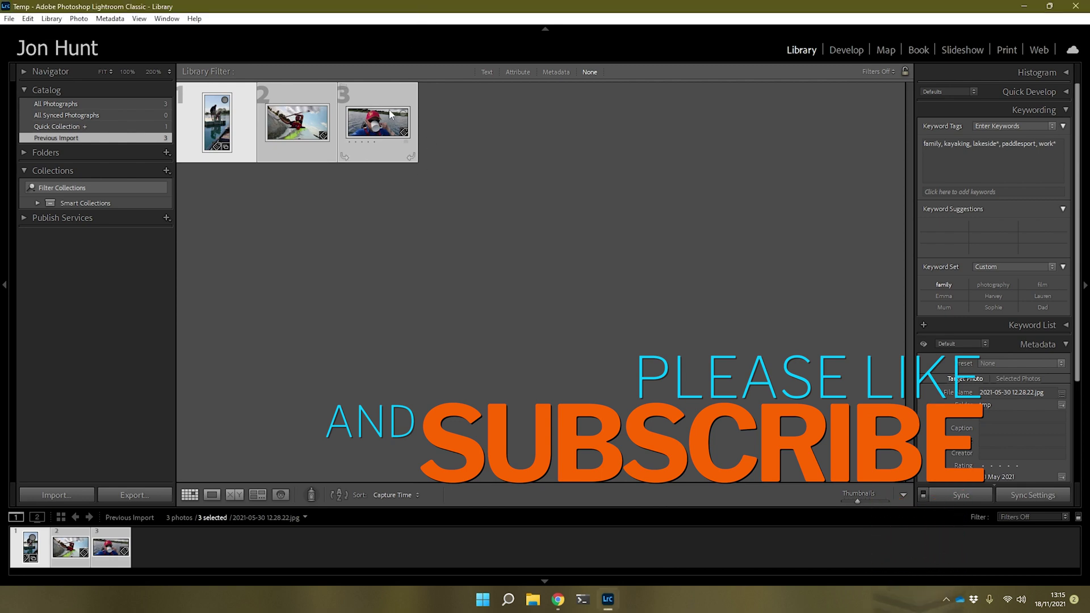